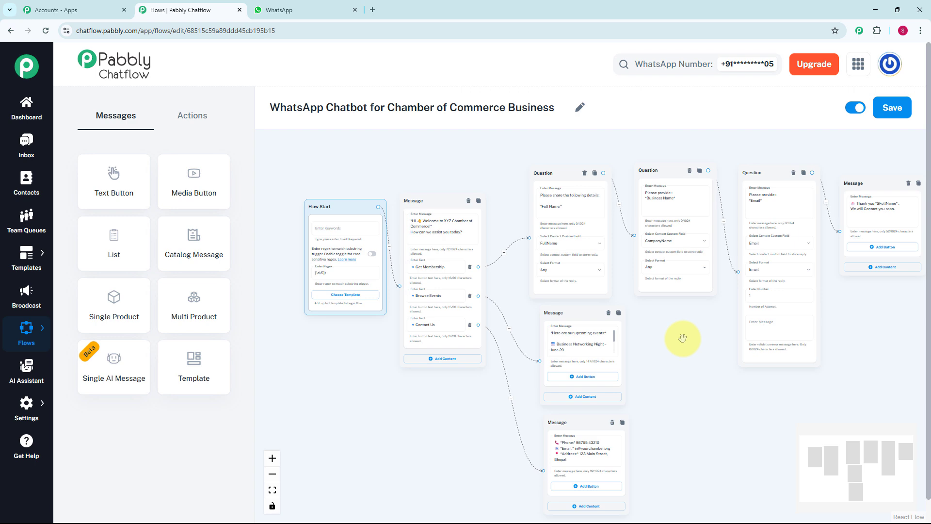
Step: Examine the message and question branches of the WhatsApp Chatbot for Chamber of Commerce Business flow
drag(683, 339, 591, 339)
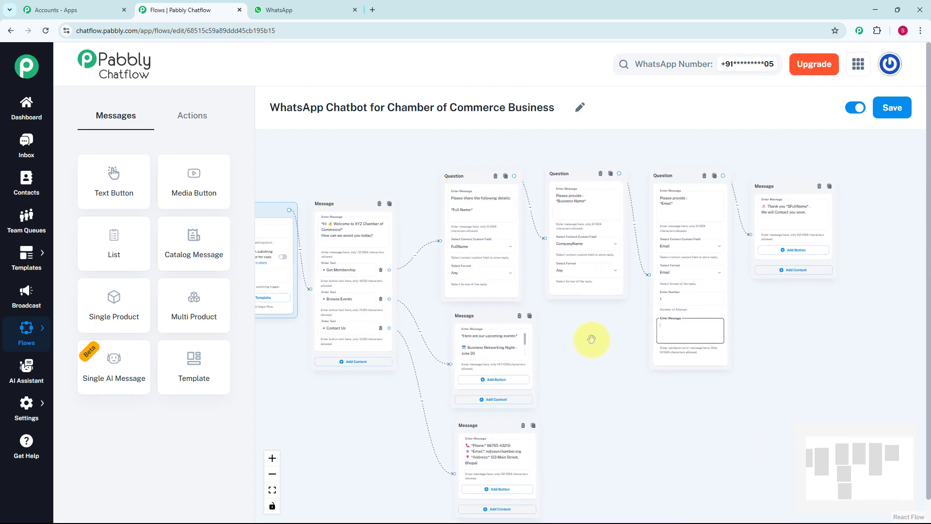
scroll(592, 339, up, 3)
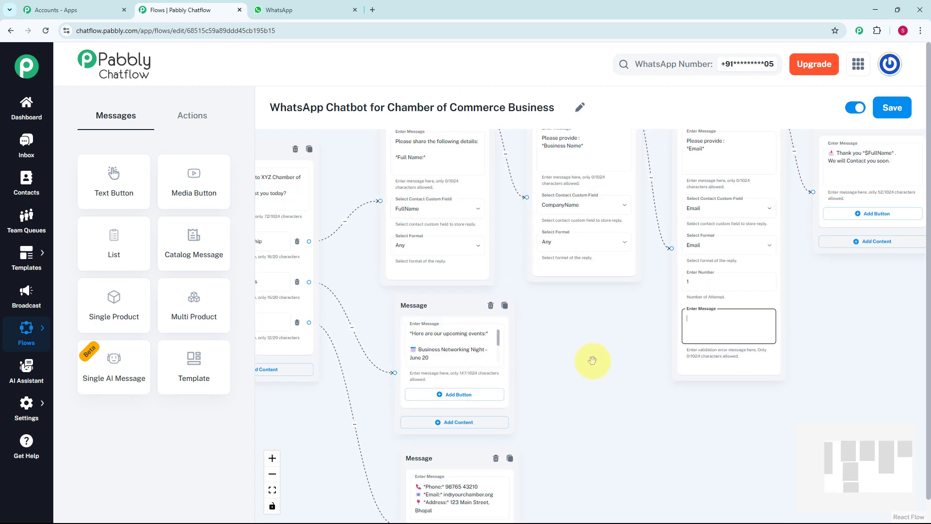
drag(594, 350, 590, 243)
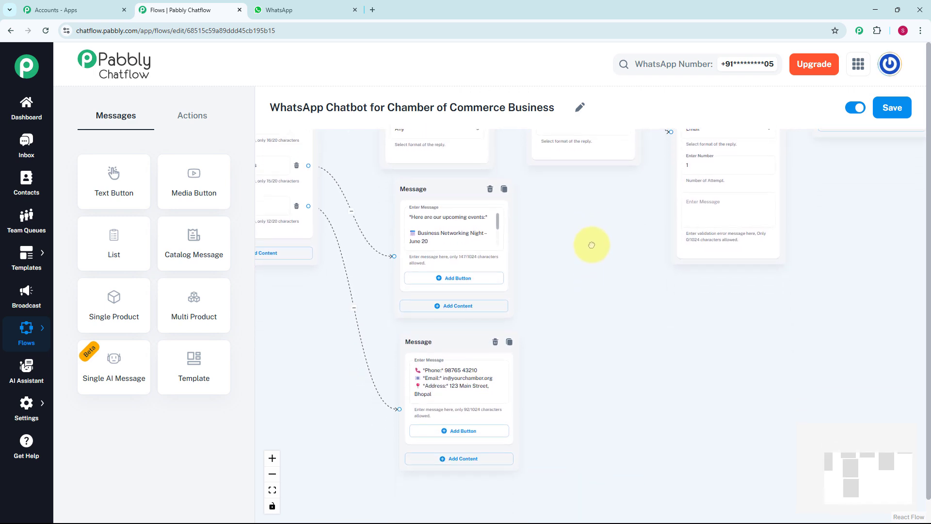
scroll(574, 301, down, 2)
scroll(575, 300, down, 1)
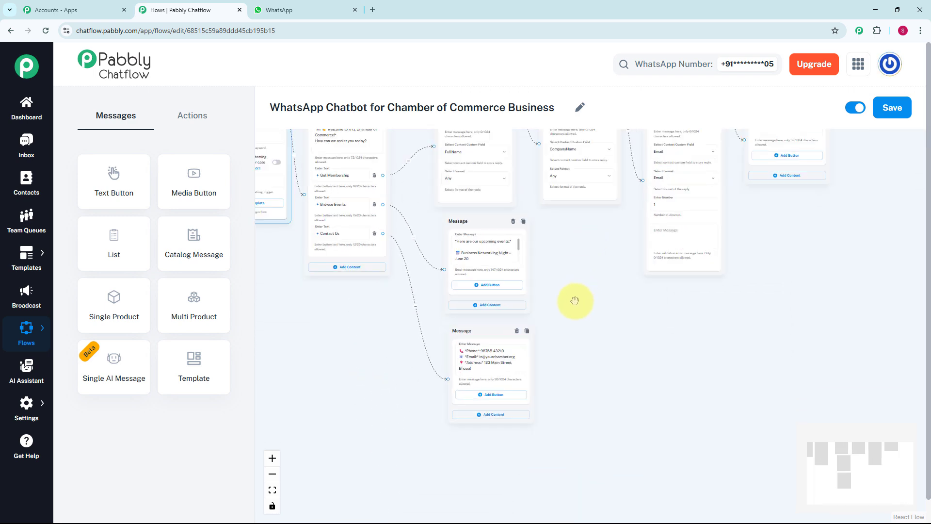
drag(574, 297, 560, 358)
scroll(566, 322, down, 1)
Step: Switch to WhatsApp and choose the Get Membership option in the chatbot's welcome message
key(ctrl+Tab)
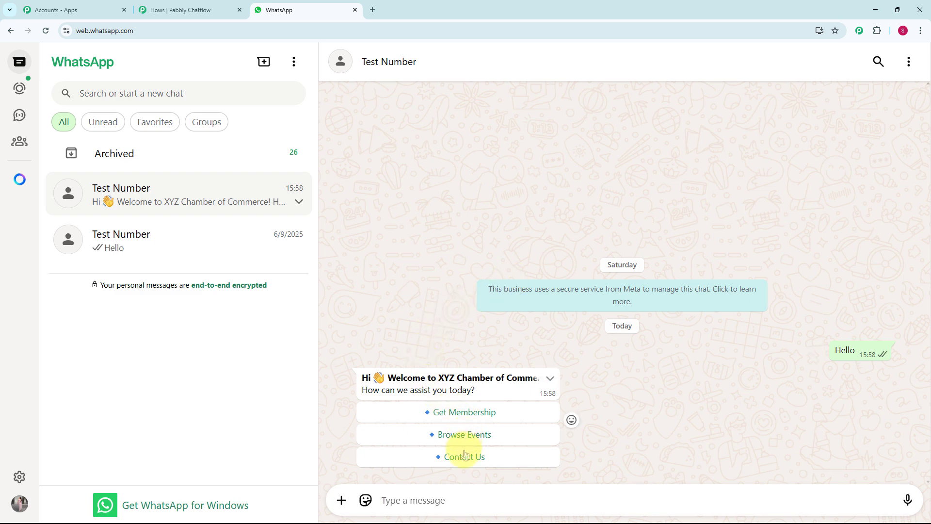
click(498, 414)
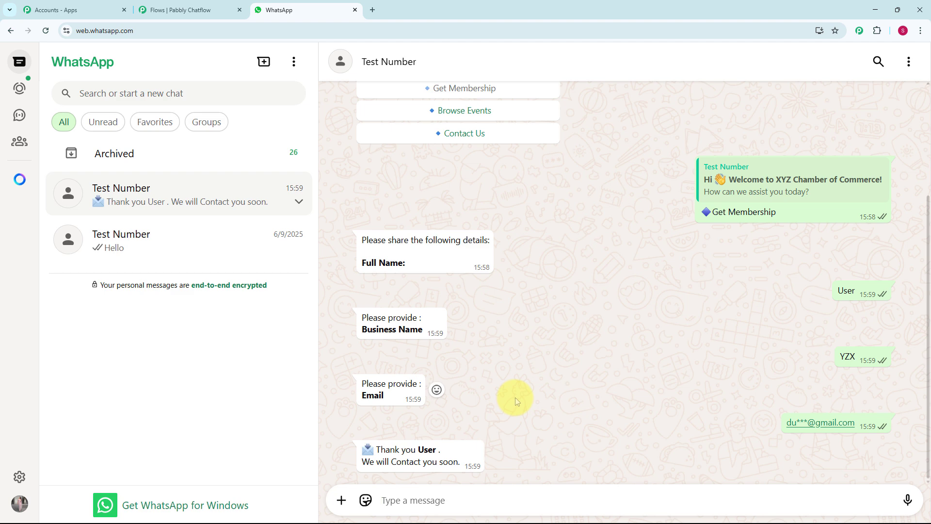
Step: Choose the chatbot's Browse Events and Contact Us options, reviewing the conversation with its replies
scroll(515, 398, up, 3)
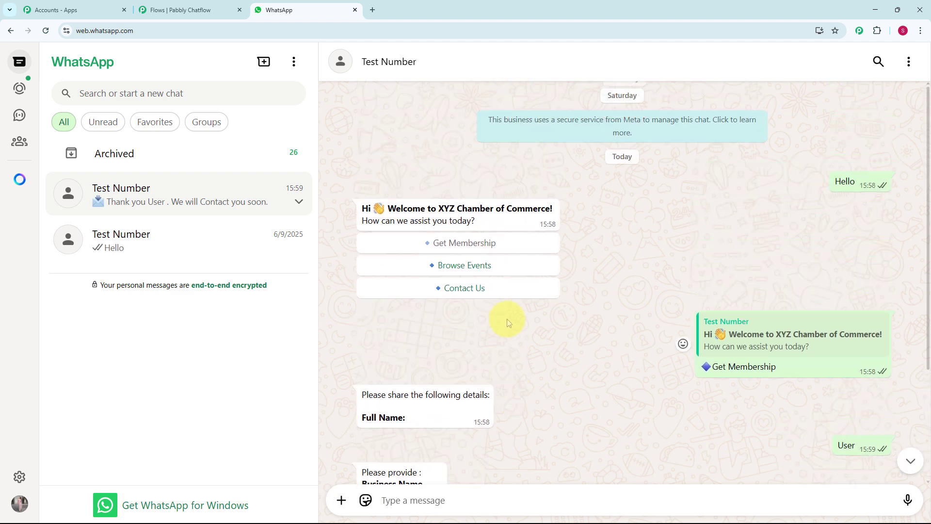
click(468, 268)
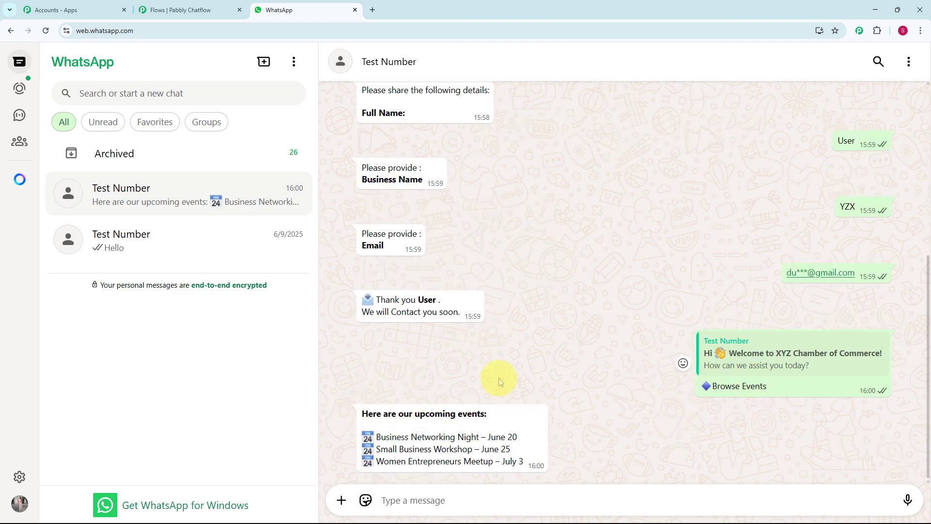
scroll(499, 377, up, 5)
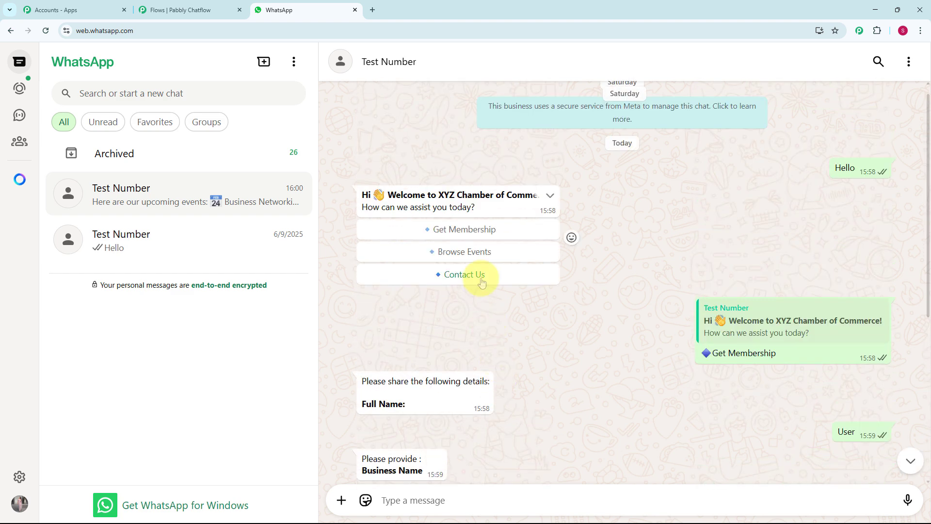
click(482, 281)
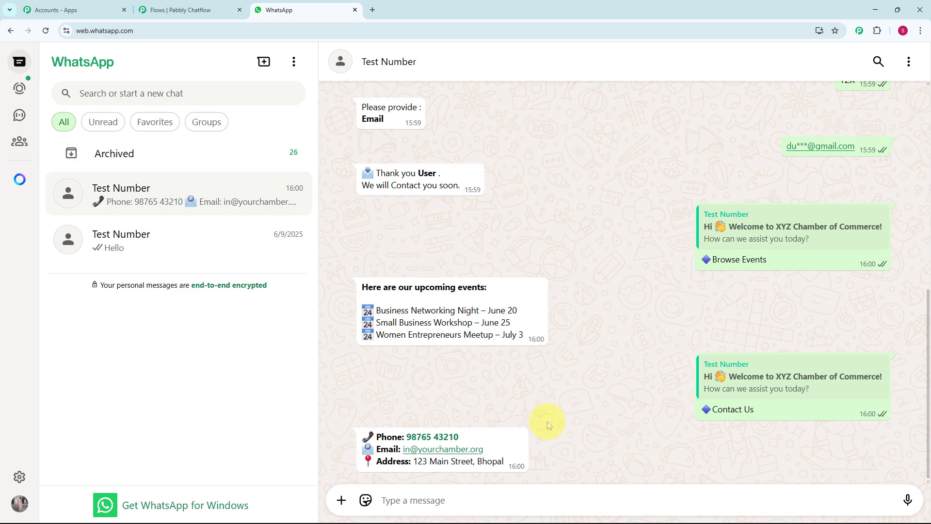
scroll(549, 421, up, 5)
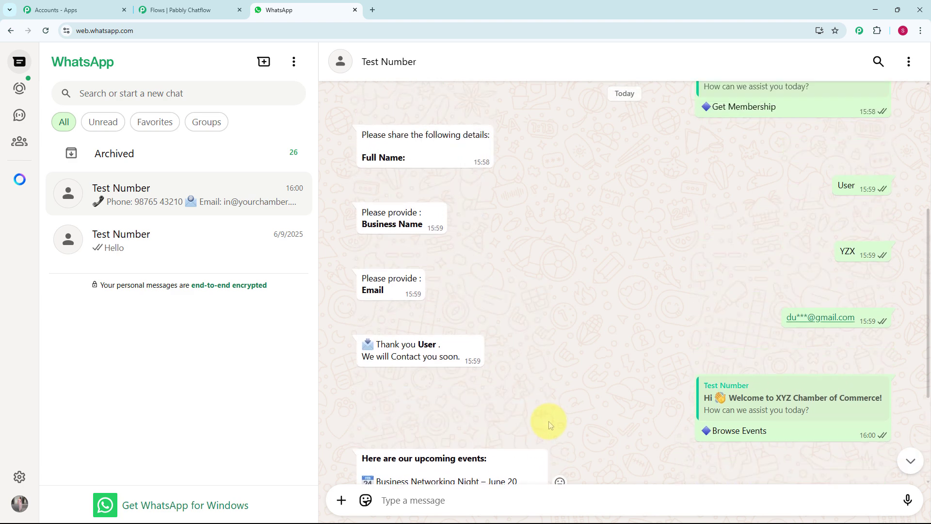
scroll(549, 421, up, 2)
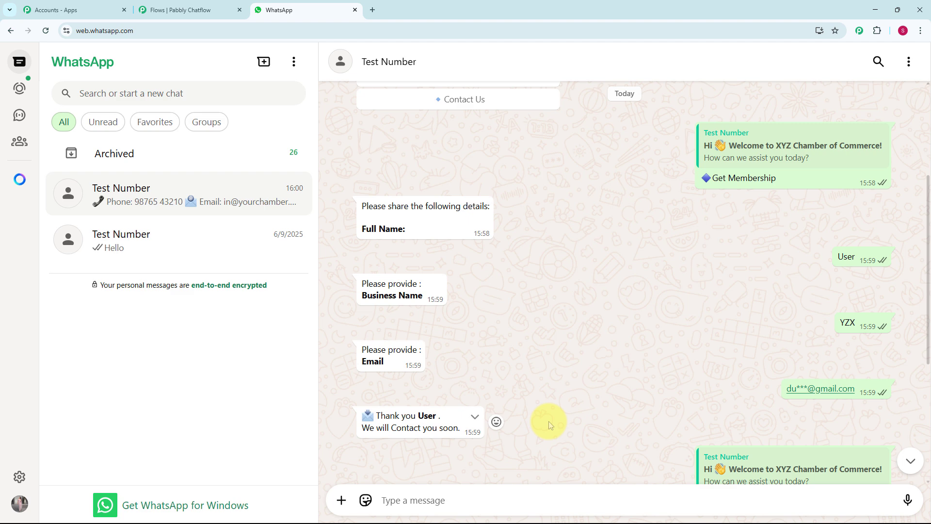
scroll(548, 422, up, 1)
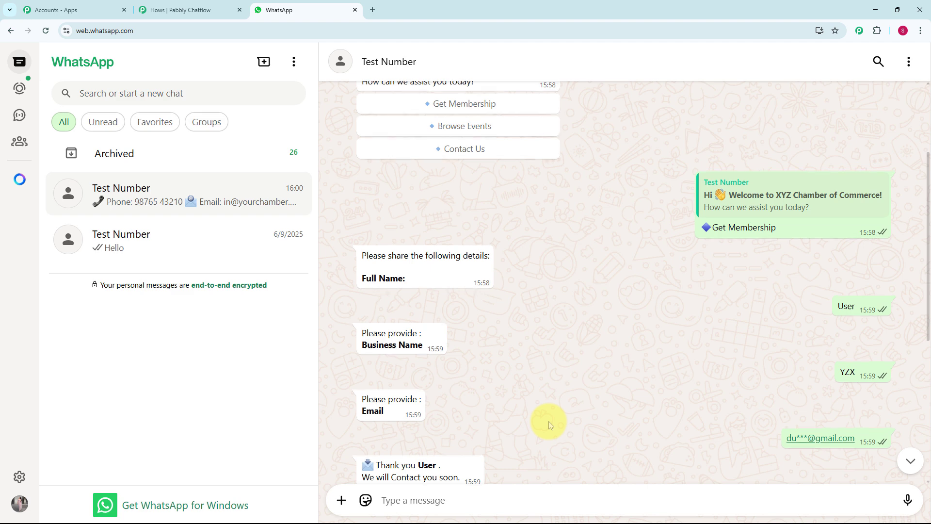
scroll(548, 421, up, 2)
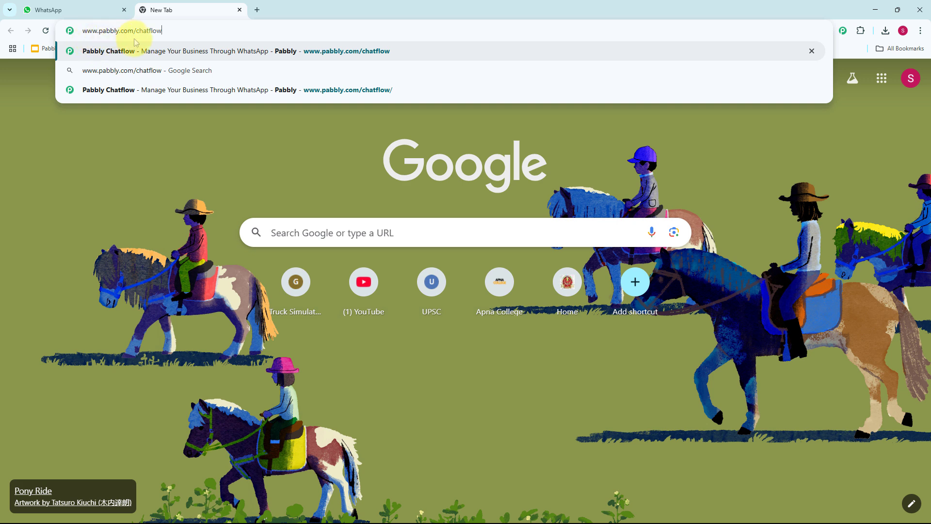
key(Return)
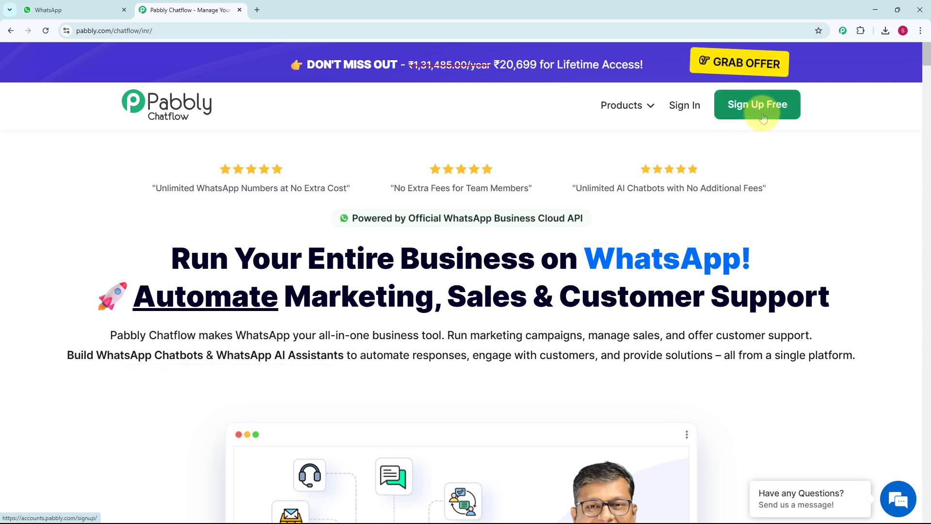
click(683, 119)
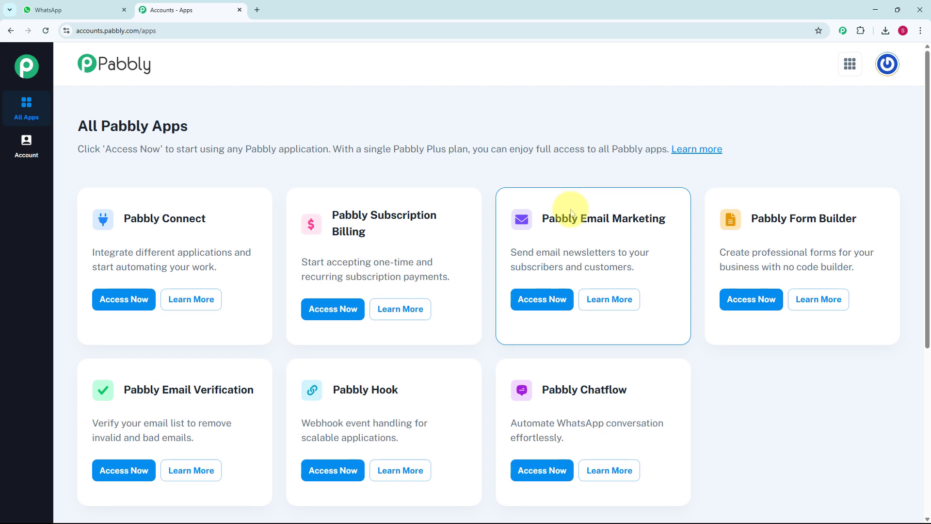
scroll(573, 211, down, 2)
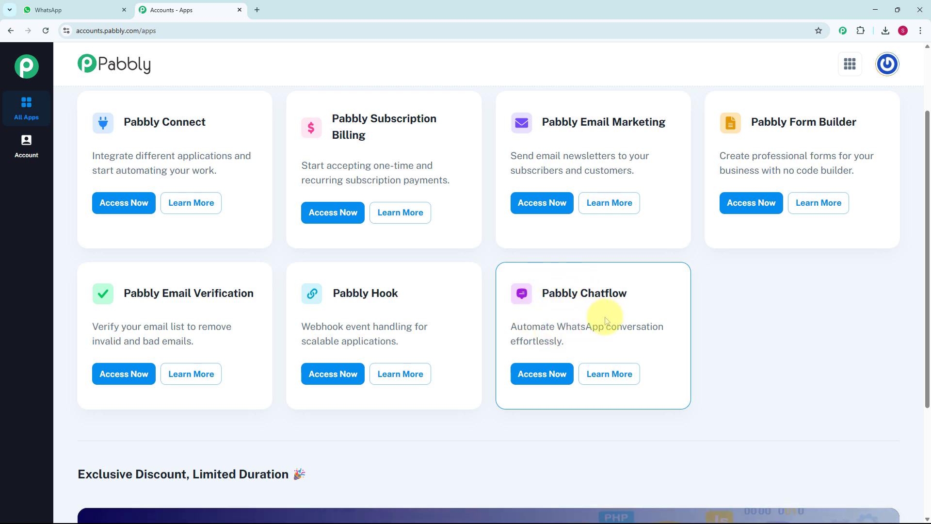
click(549, 382)
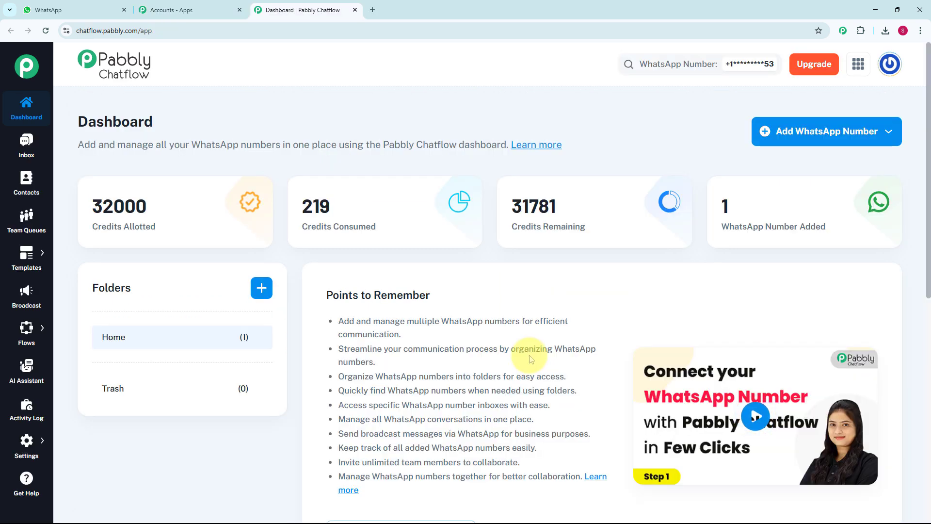
Step: Examine the dashboard's list of connected WhatsApp numbers and the option for adding a WhatsApp number
scroll(533, 359, down, 4)
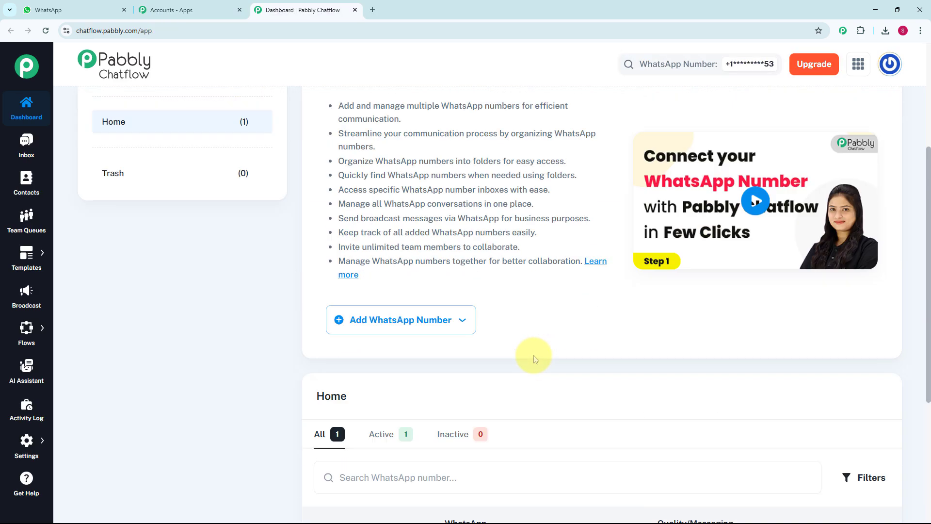
scroll(534, 359, down, 4)
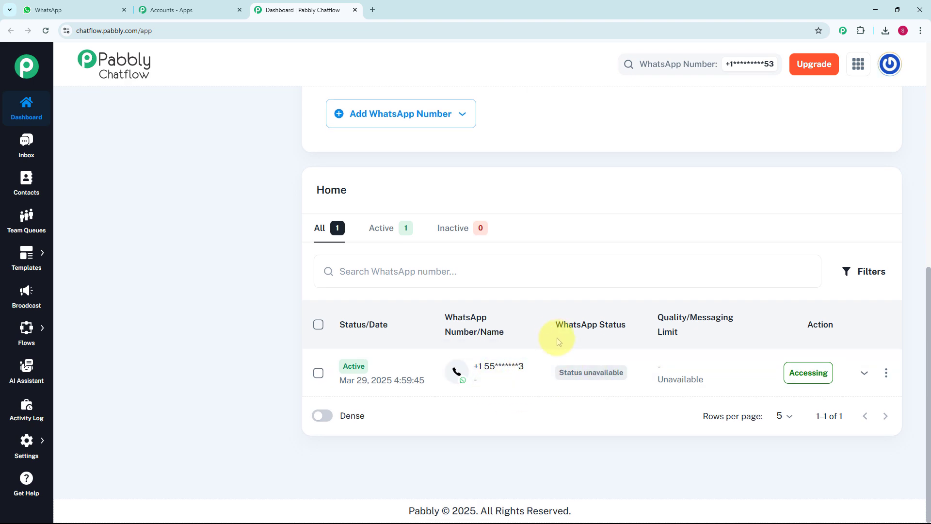
scroll(537, 331, up, 10)
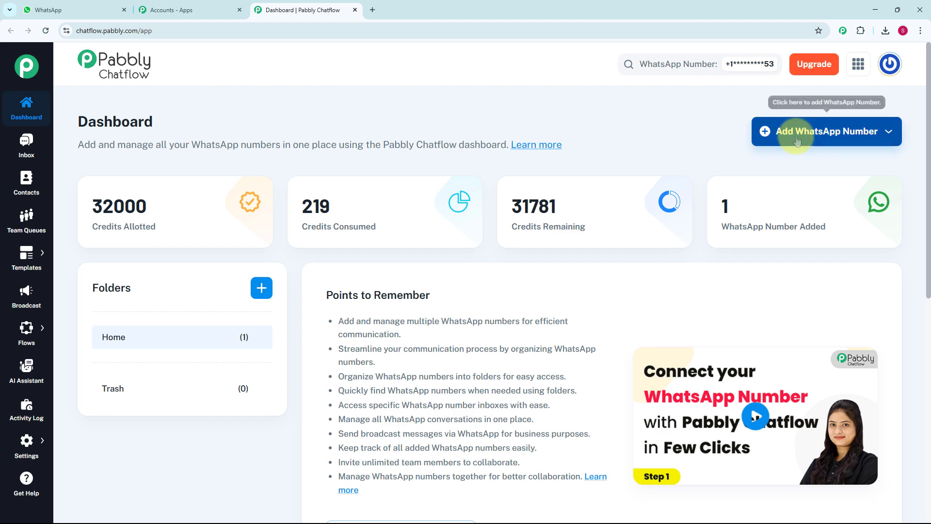
click(833, 138)
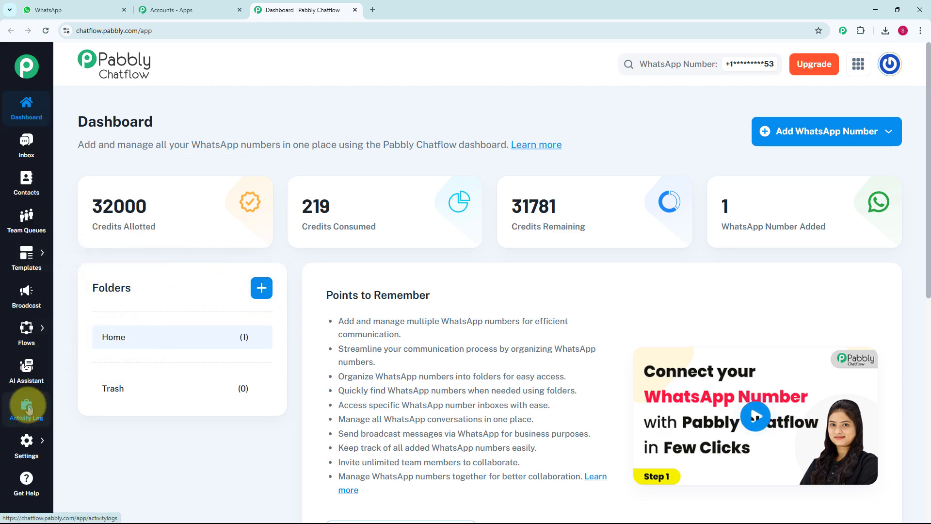
mouse_move(22, 332)
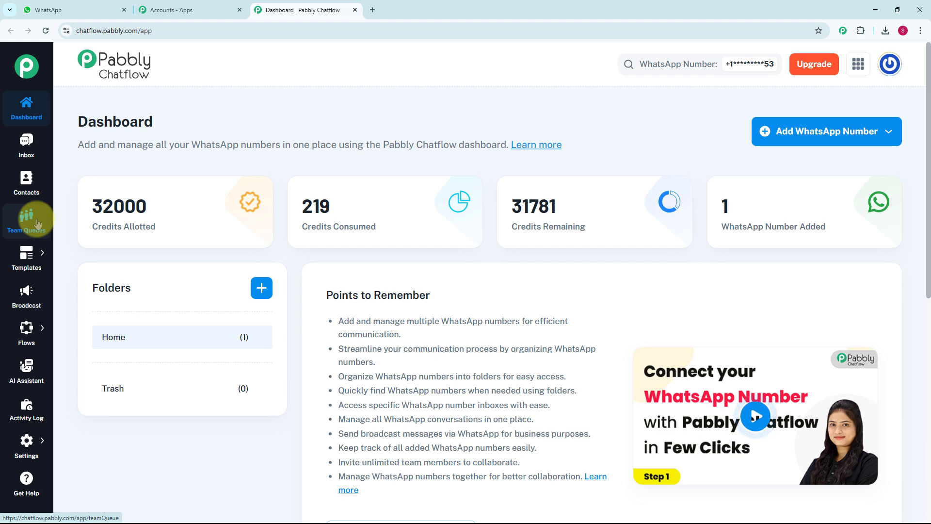
mouse_move(30, 265)
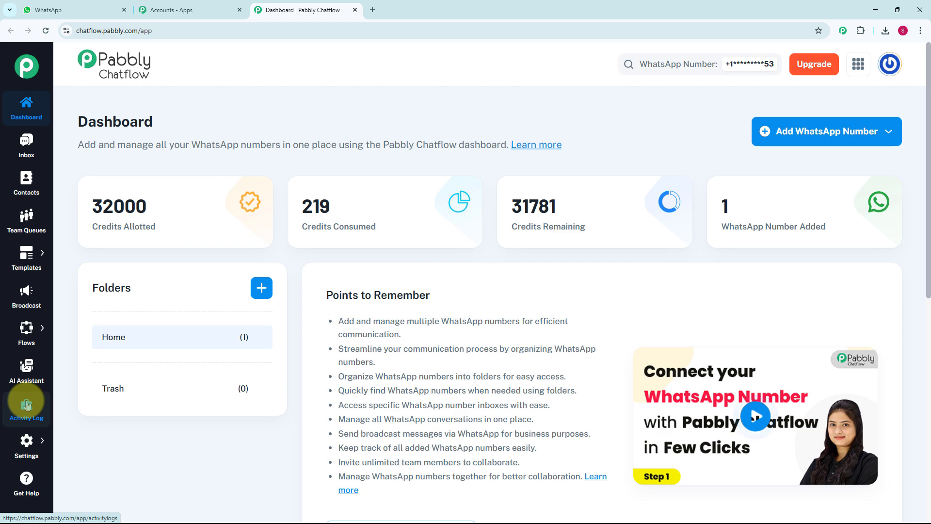
mouse_move(29, 447)
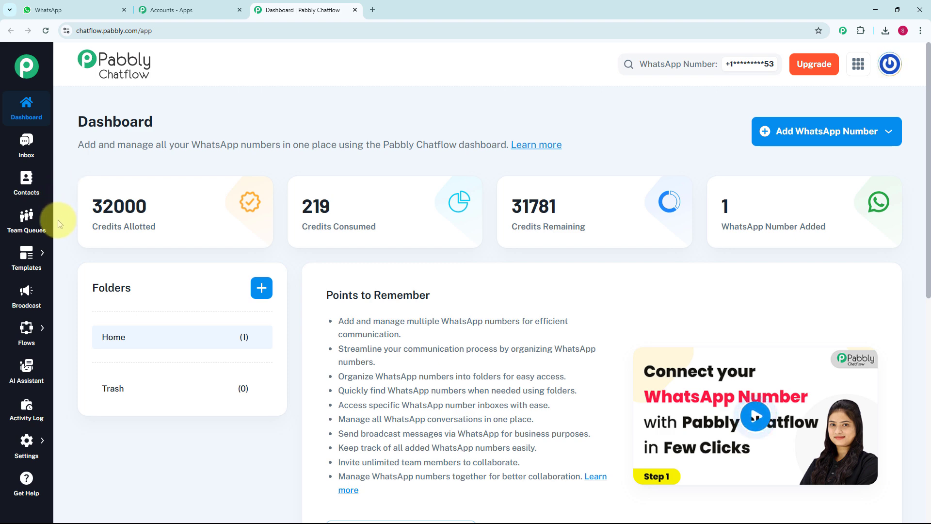
Step: Open the Flow Builder and add a new flow named WhatsApp Chatbot for Chamber of Commerce Business
mouse_move(39, 338)
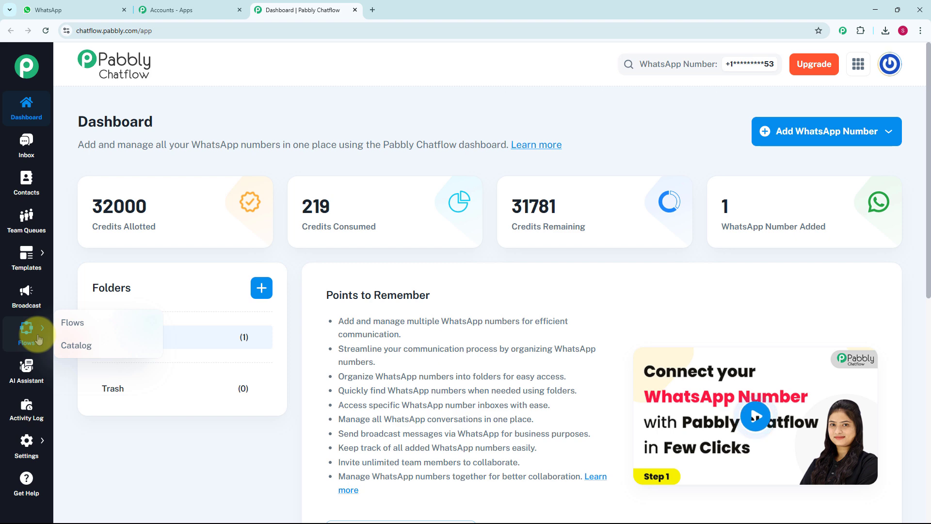
click(83, 317)
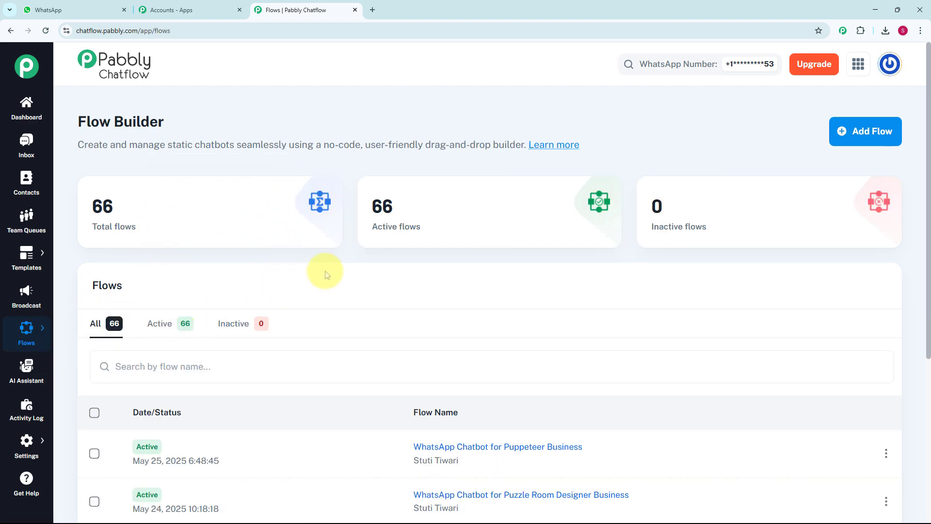
scroll(408, 389, down, 5)
scroll(410, 388, up, 5)
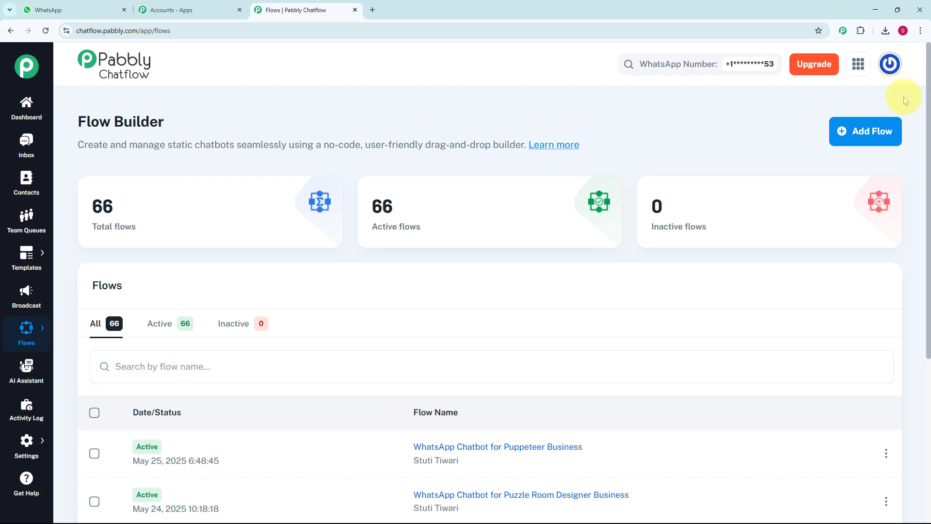
click(868, 132)
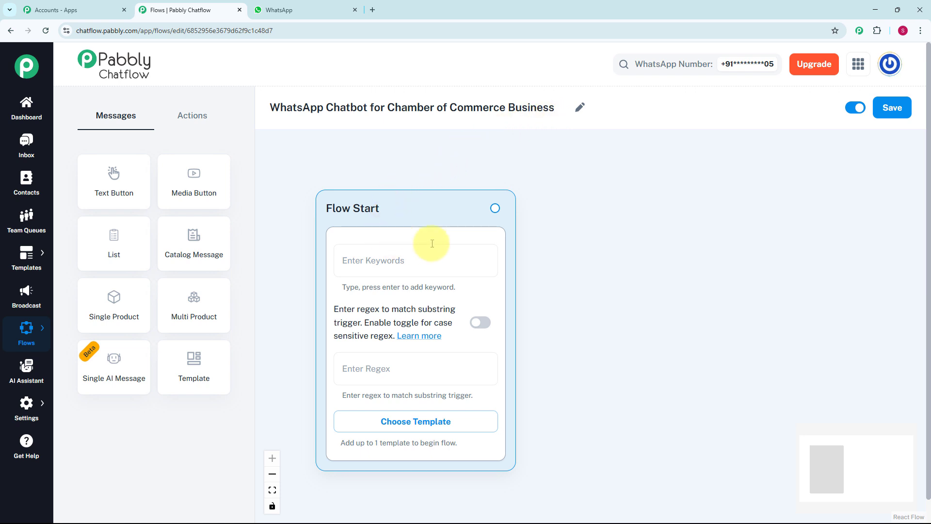
Step: Set the Flow Start trigger's regex to [\s\S]+ and leave its keywords empty
click(405, 258)
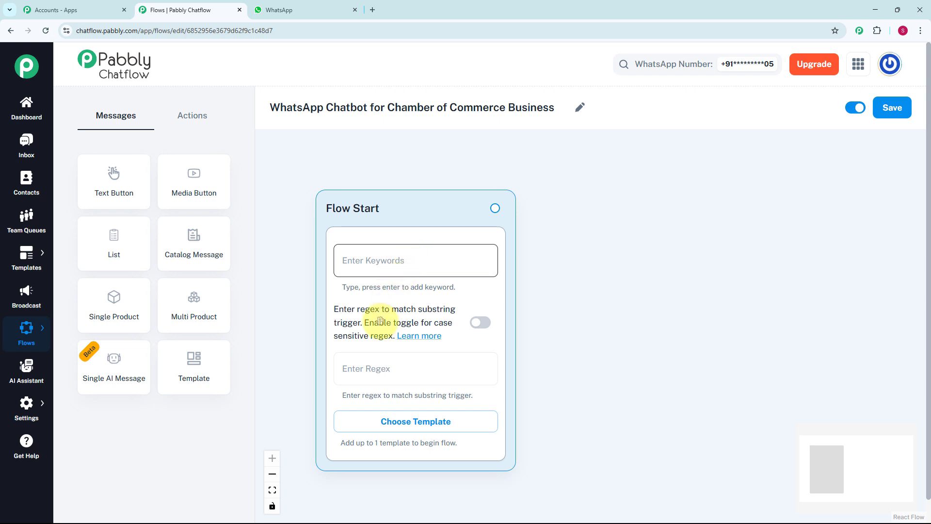
click(391, 366)
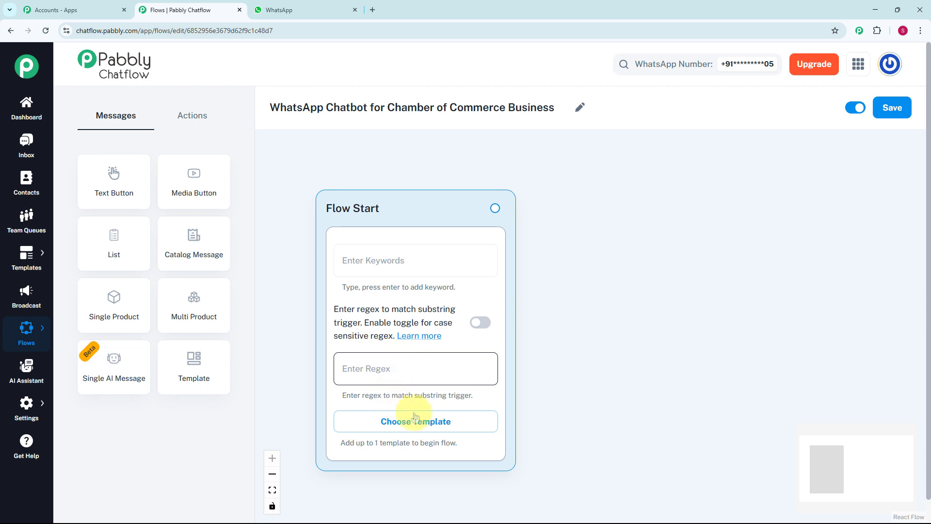
text([\s\S]+)
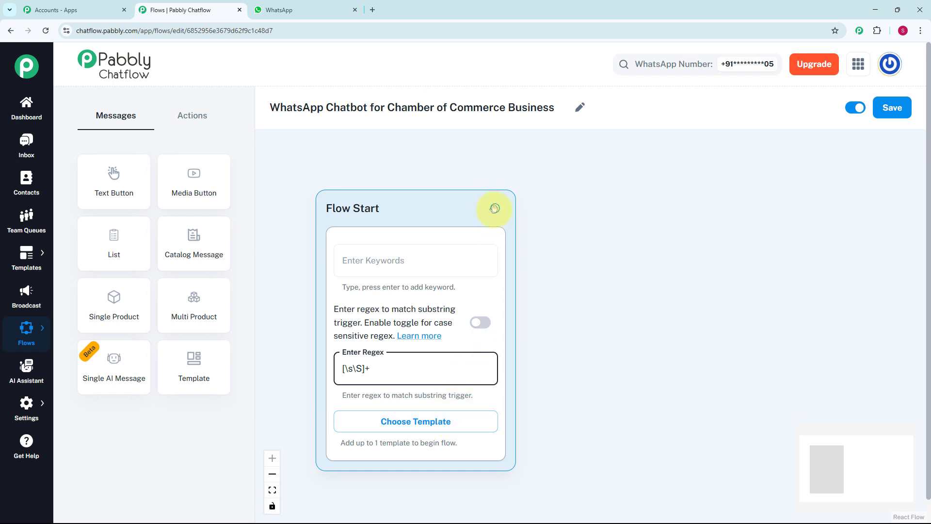
Step: Connect Flow Start to a new Text + Button message node
drag(495, 208, 563, 301)
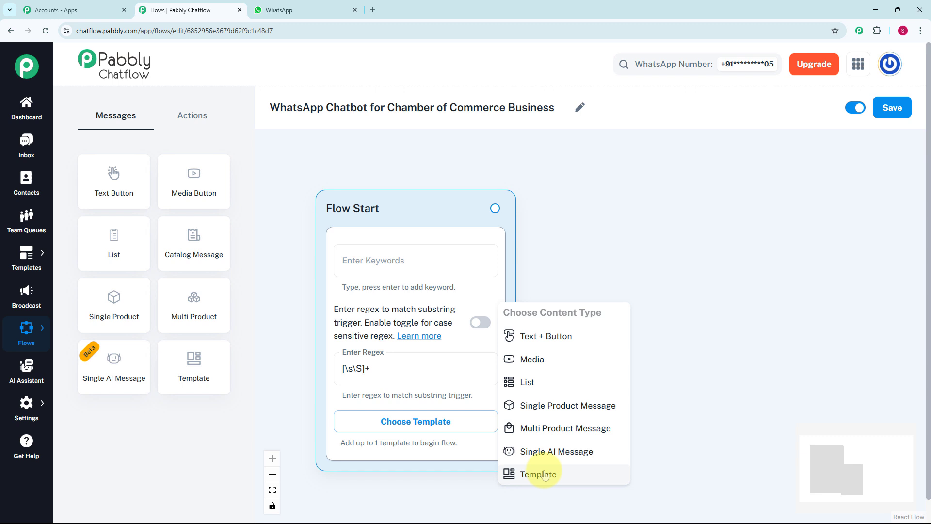
click(574, 342)
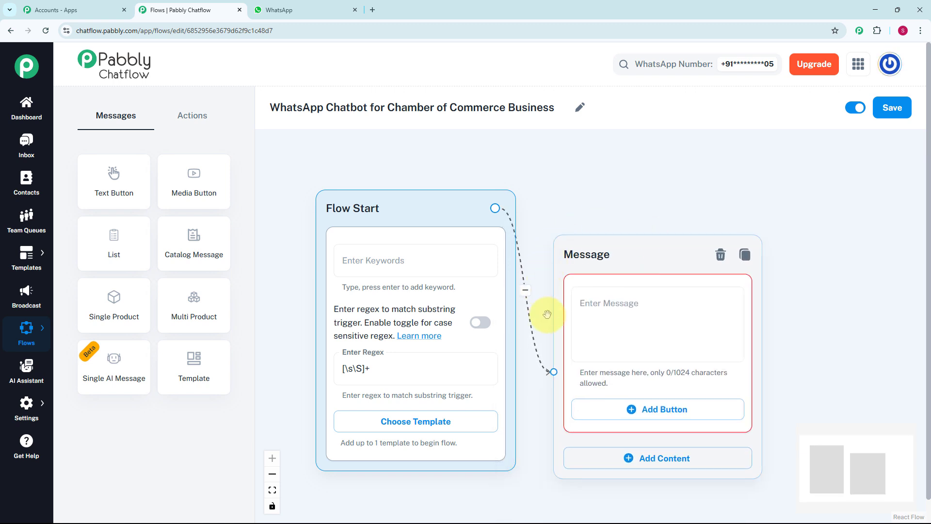
scroll(692, 199, down, 3)
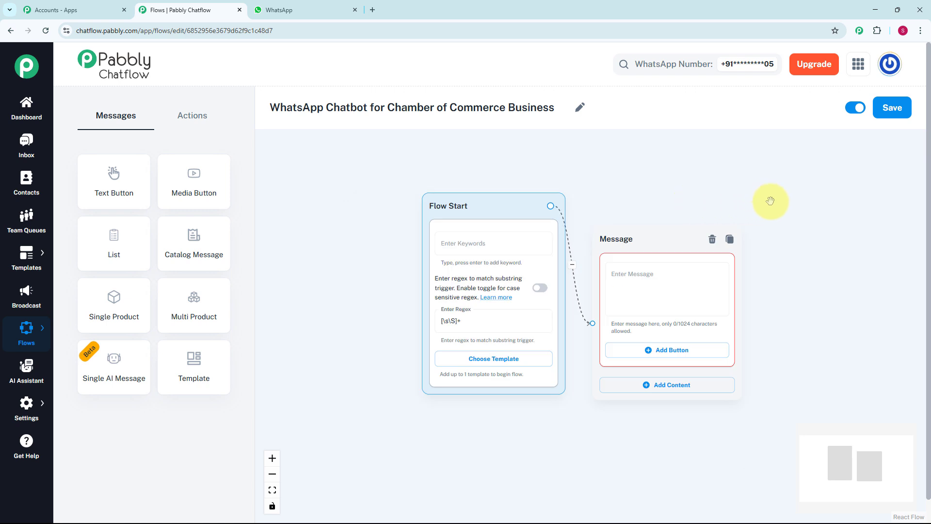
Step: Enter the welcome message "*Hi 👋 Welcome to XYZ Chamber of Commerce!* How can we assist you today?" in the message node
drag(771, 200, 665, 208)
scroll(665, 207, up, 3)
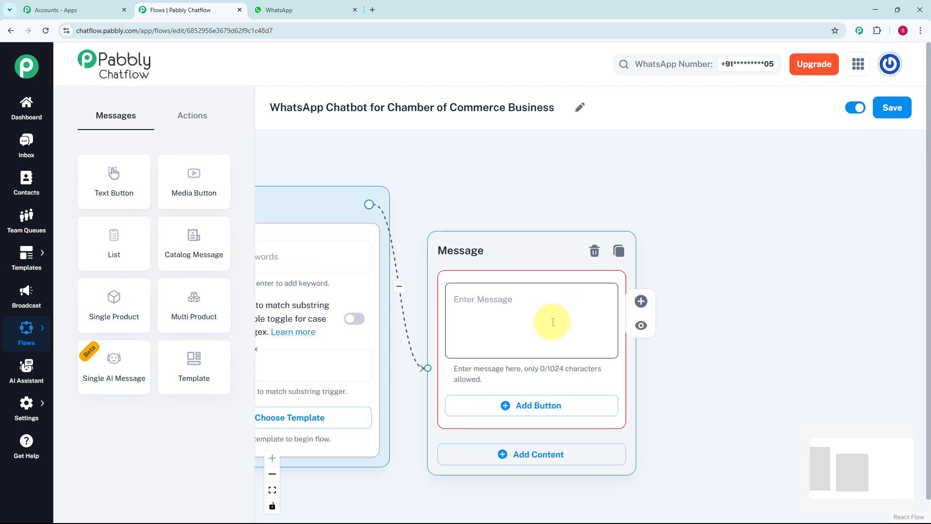
click(553, 322)
text(*Hi 👋 Welcome to XYZ Chamber of Commerce!* How can we assist you today?)
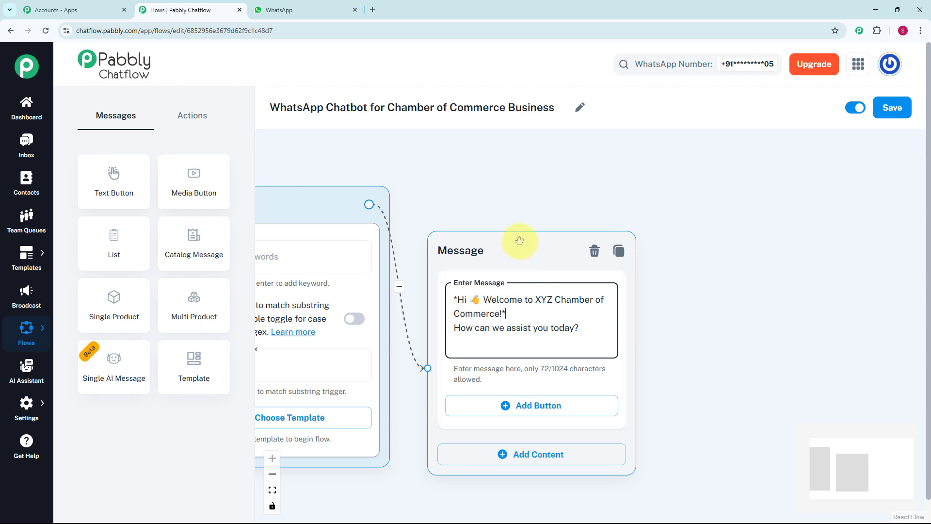
mouse_move(526, 282)
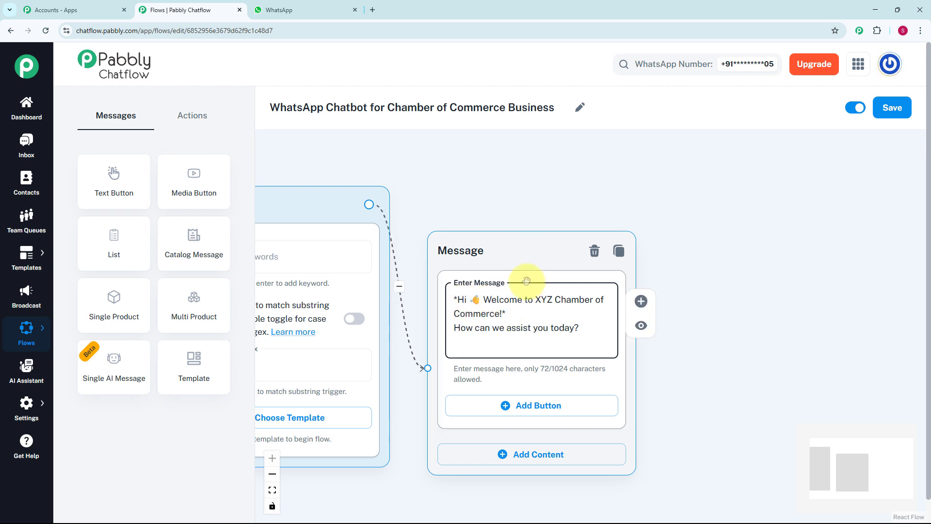
Step: Add a first button labelled "🔹 Get Membership" to the welcome message
click(526, 407)
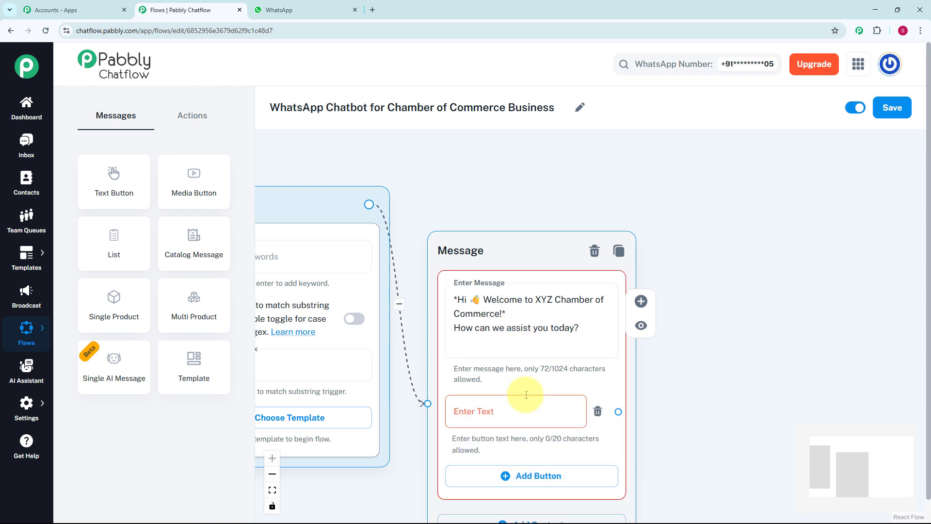
scroll(688, 344, down, 3)
drag(679, 339, 635, 302)
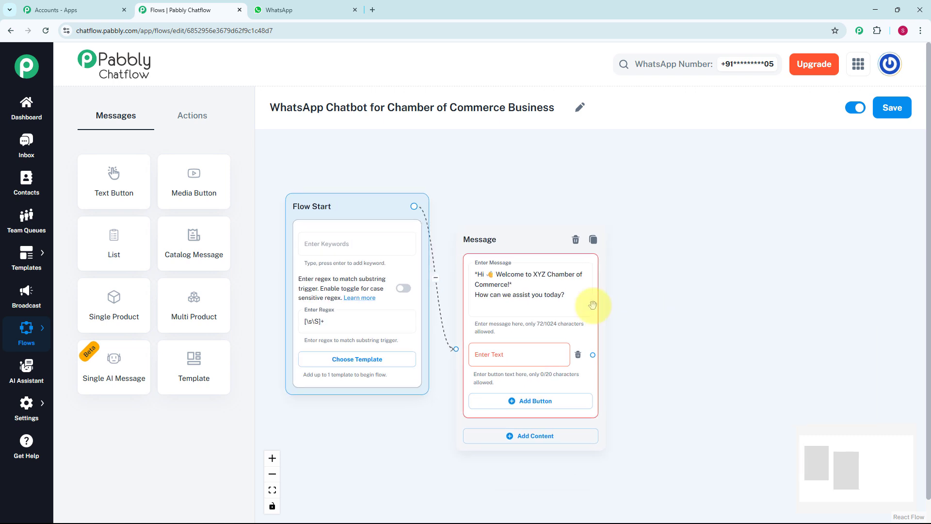
scroll(564, 302, up, 2)
click(489, 378)
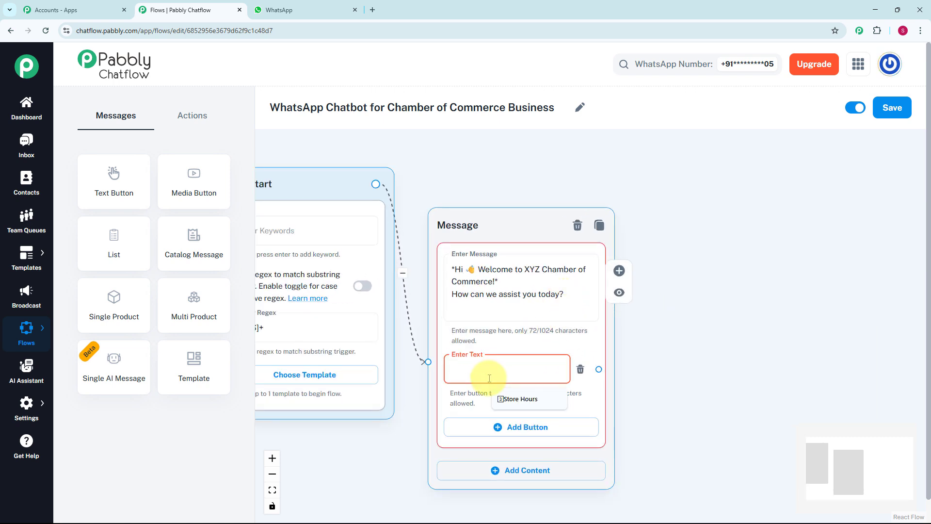
text(🔹 Get Membership)
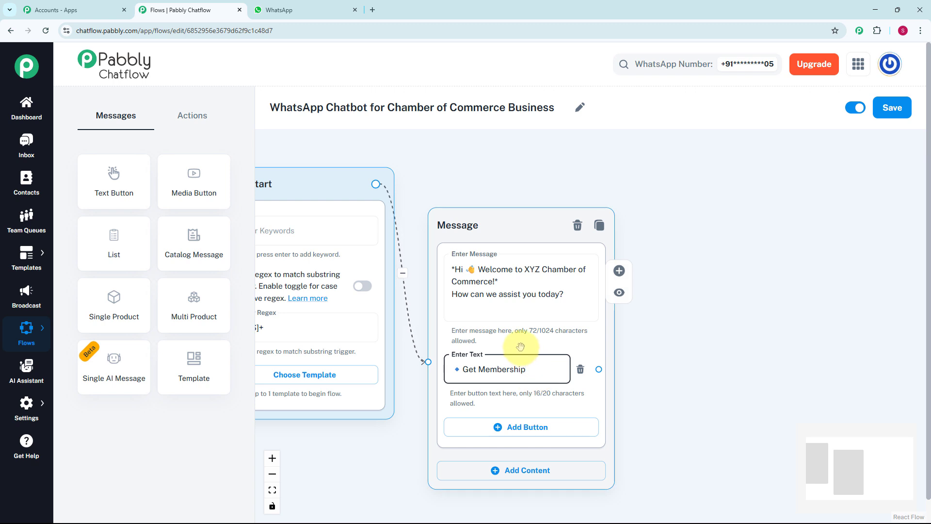
Step: Add two more buttons, "🔹 Browse Events" and "🔹 Contact Us", to the welcome message
scroll(521, 347, down, 2)
drag(509, 250, 506, 220)
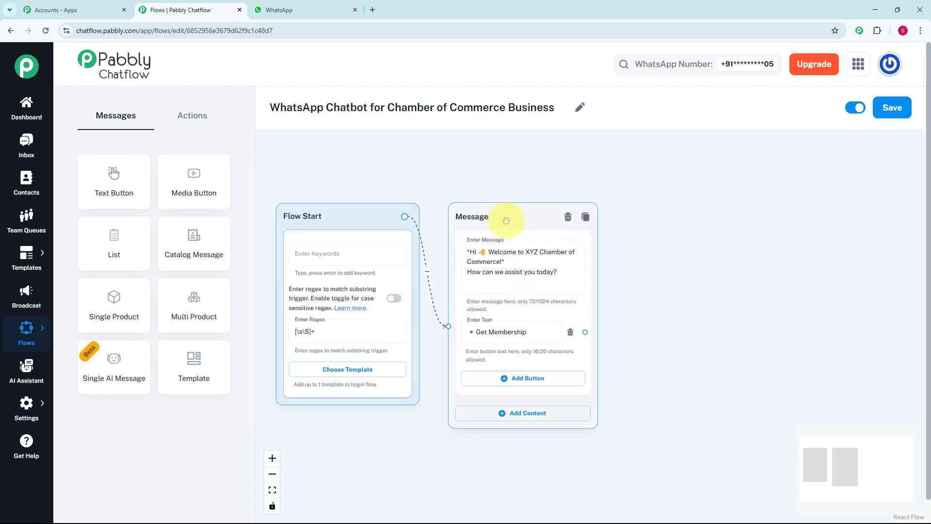
scroll(510, 383, up, 1)
click(510, 383)
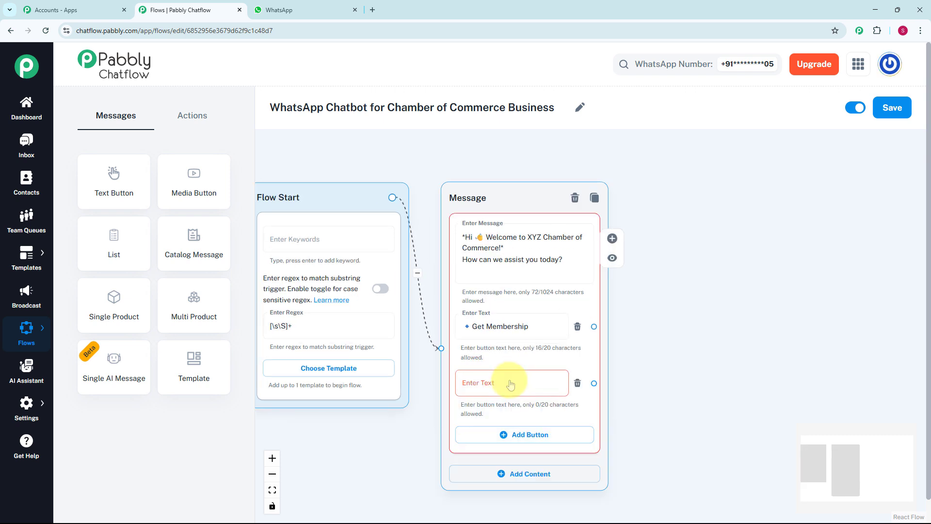
click(511, 381)
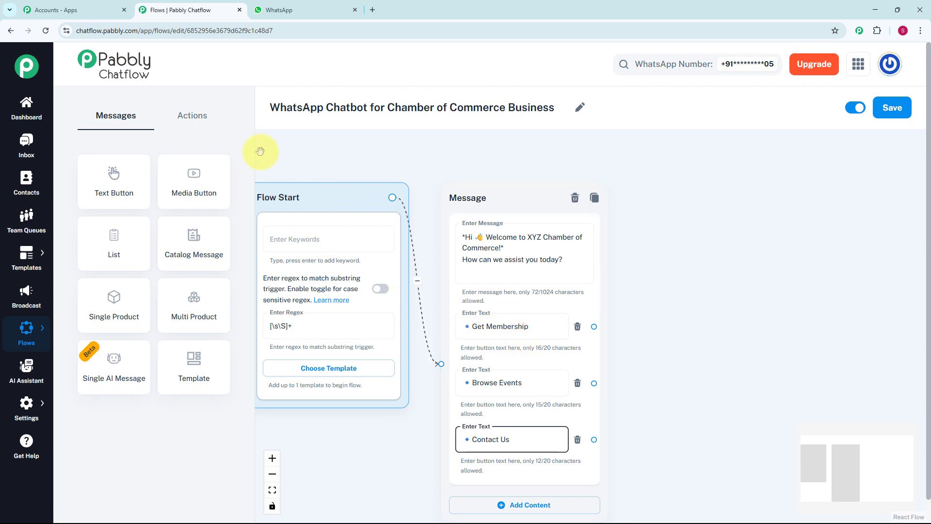
Step: Add an Ask Question node beside the welcome message and connect the Get Membership button to it
click(192, 115)
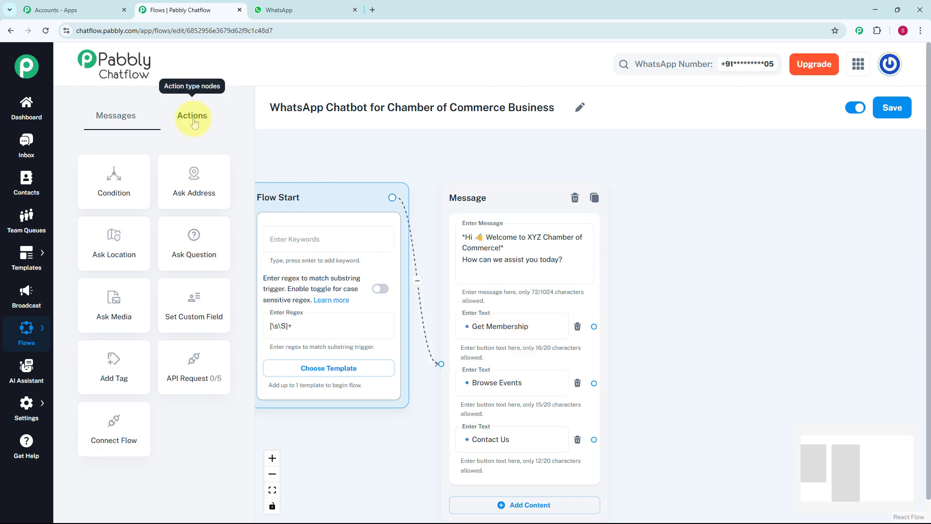
click(211, 250)
drag(384, 296, 684, 180)
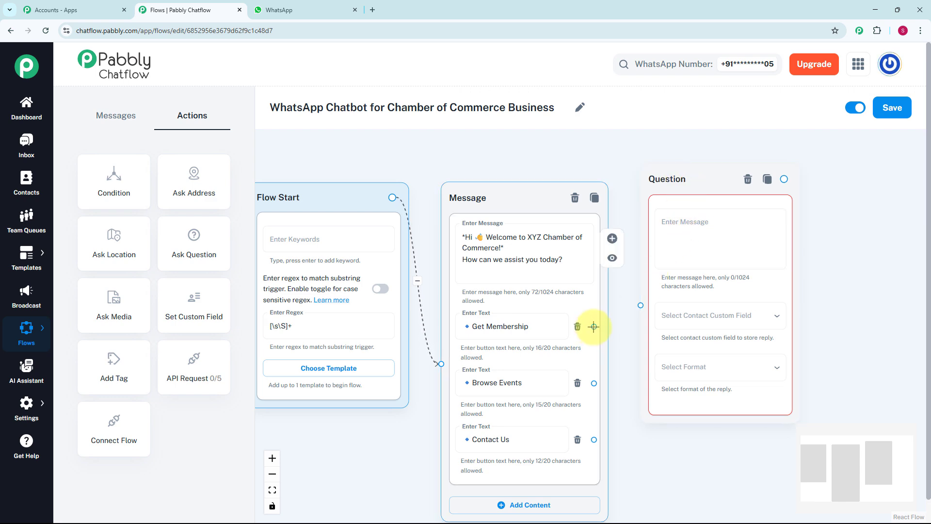
drag(593, 327, 640, 308)
Step: Enter "Please share the following details: *Full Name:*" as the question node's message
click(709, 250)
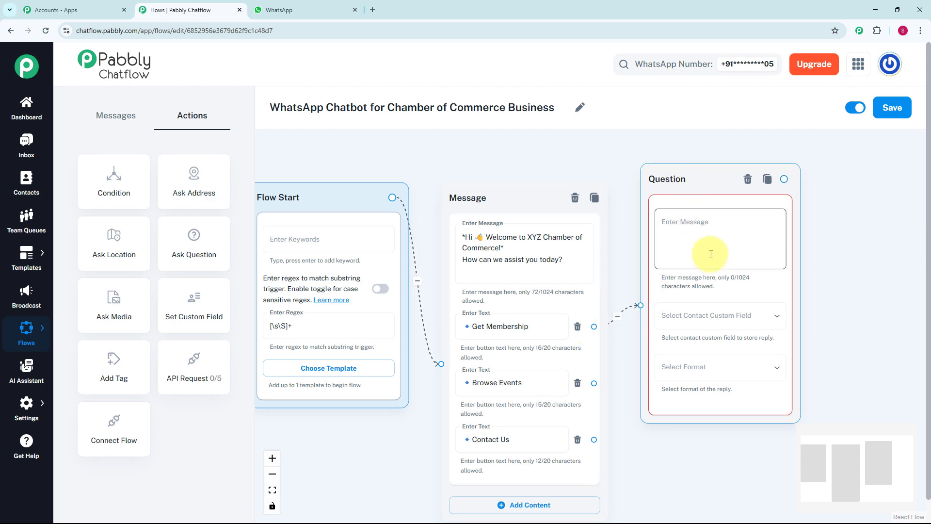
scroll(708, 250, up, 2)
scroll(711, 254, down, 2)
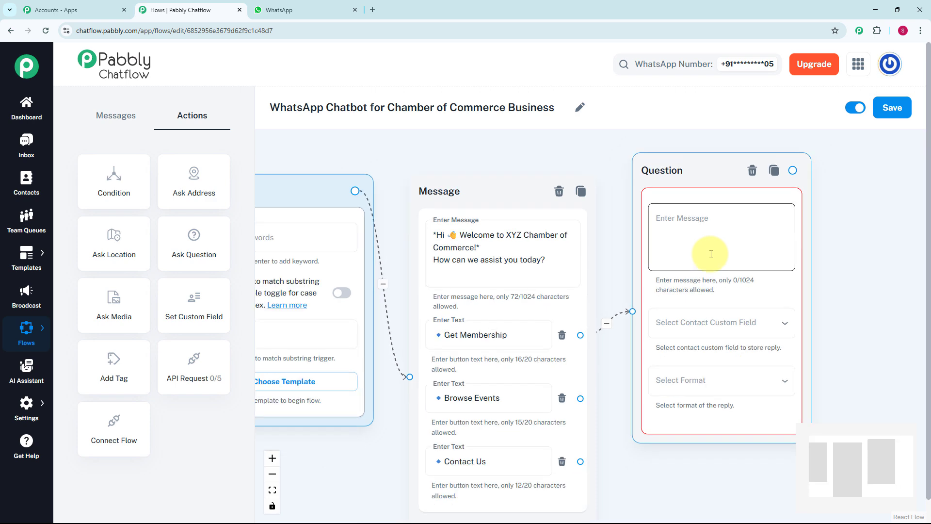
text(Please share the following details:  *Full Name:*)
scroll(826, 241, down, 3)
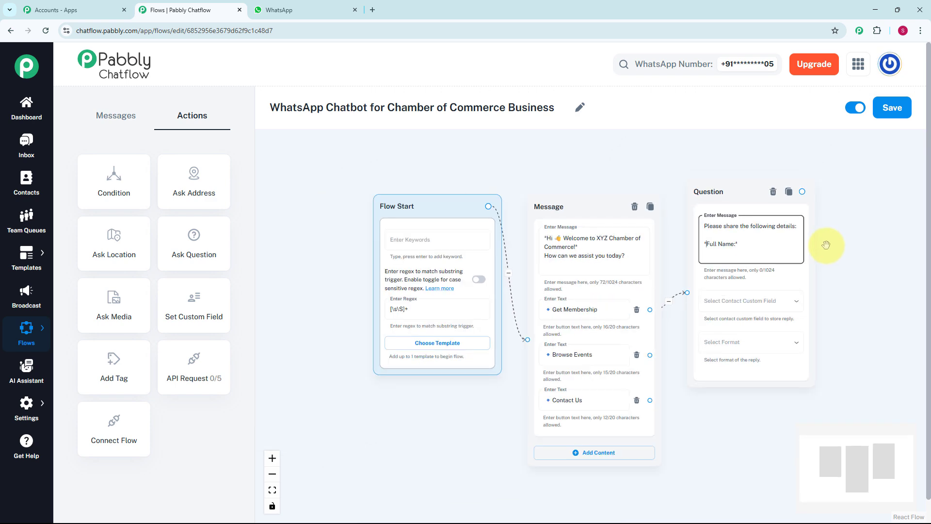
drag(825, 241, 639, 241)
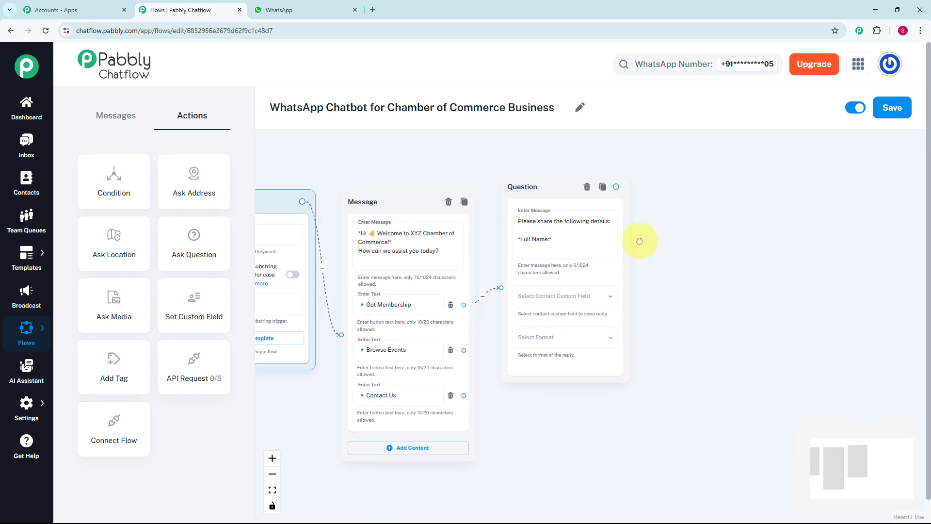
click(576, 301)
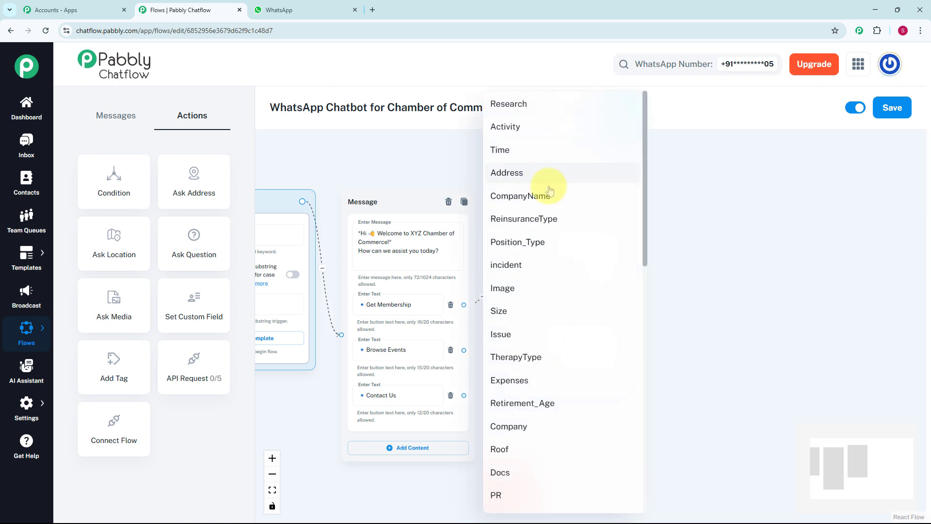
scroll(542, 304, down, 1)
scroll(538, 304, down, 5)
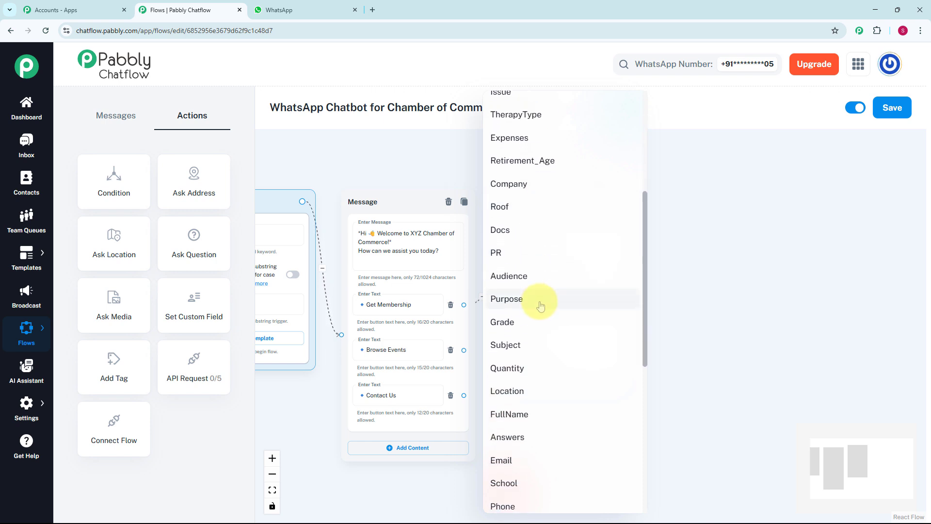
click(38, 408)
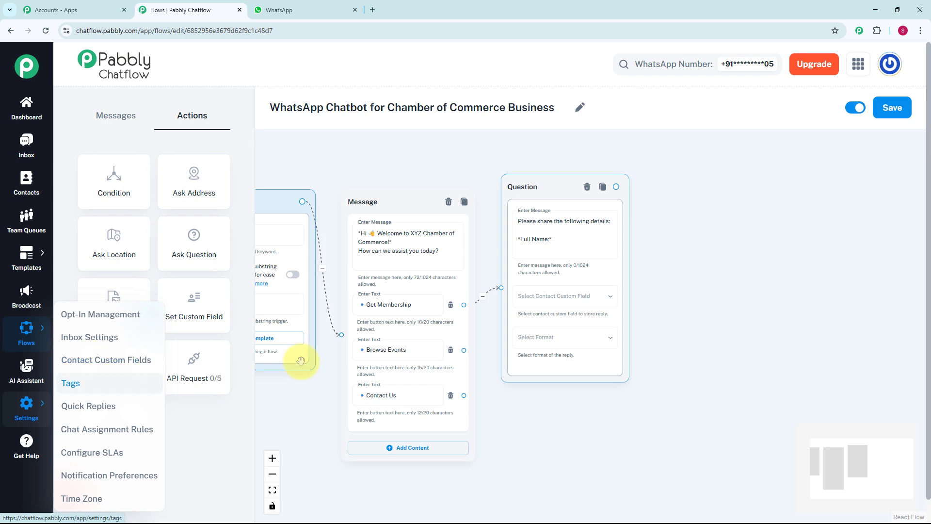
Step: Store the full name question's reply in the FullName custom field and set its format to Any
click(553, 297)
scroll(548, 320, down, 6)
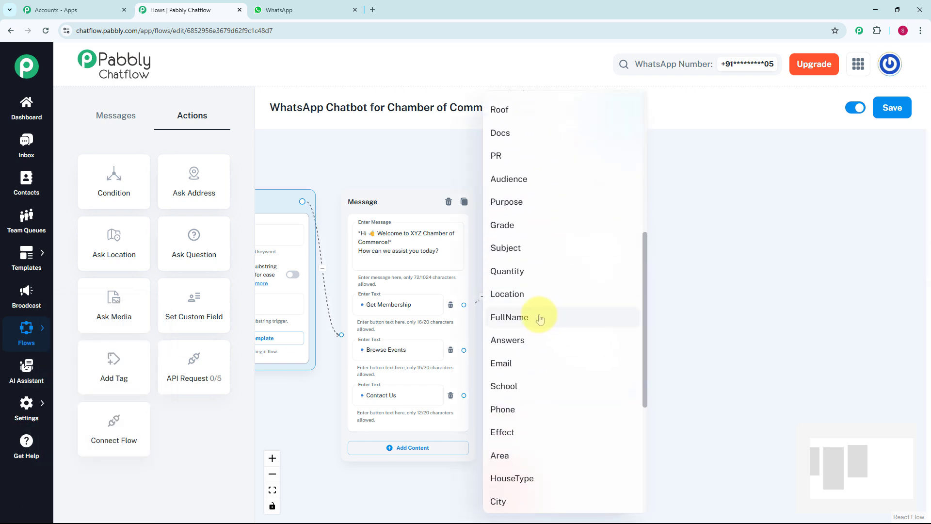
click(540, 317)
click(536, 338)
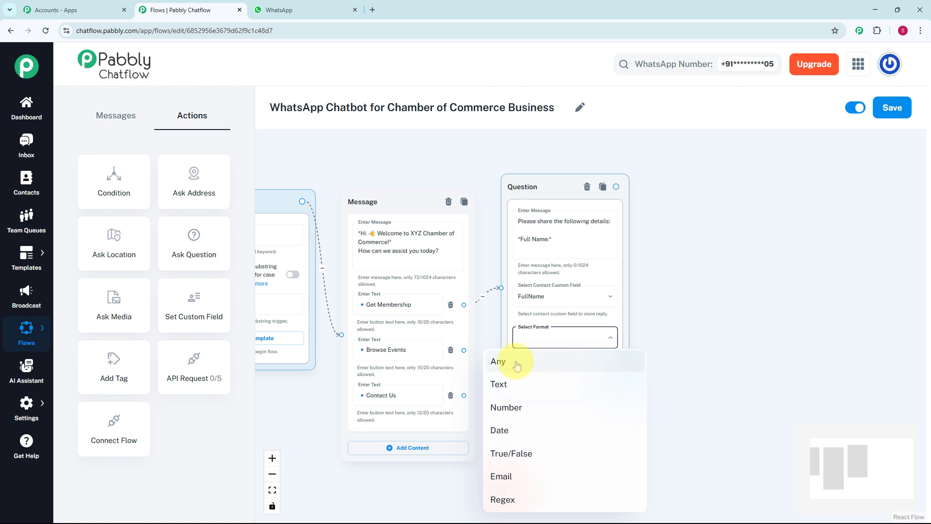
click(514, 359)
Step: Chain a "Please provide : Business Name" question, stored in CompanyName with format Any, and a "Please provide : Email" question
scroll(538, 233, down, 1)
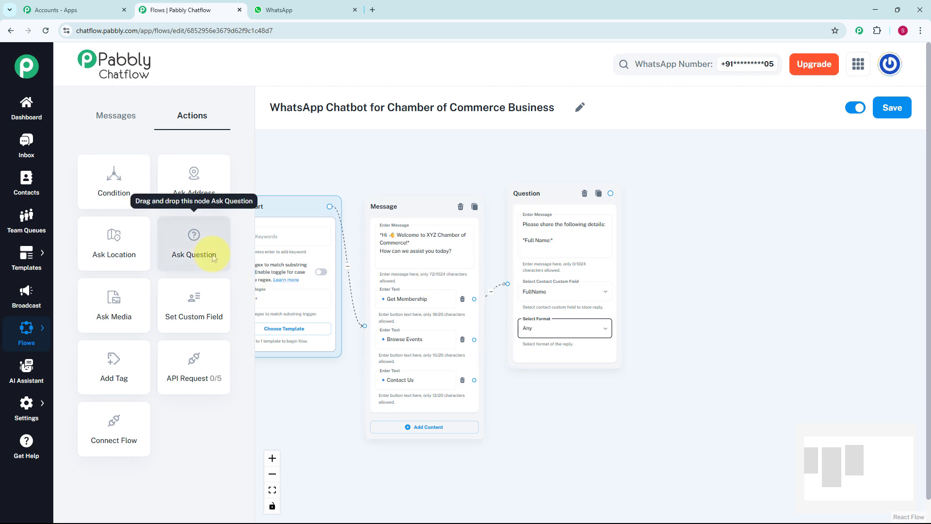
drag(214, 258, 443, 224)
click(443, 228)
scroll(443, 228, up, 1)
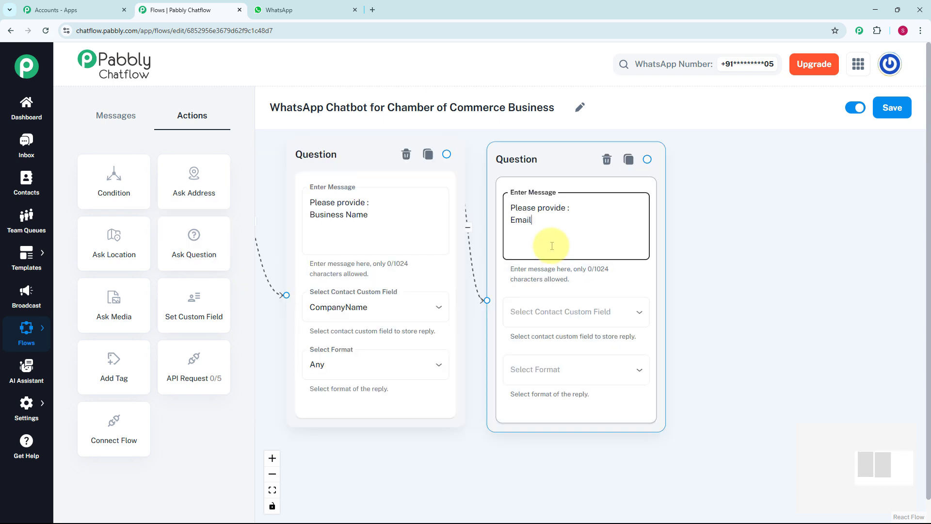
Step: Store the email question's reply in the Email custom field and set its format to Email
click(533, 310)
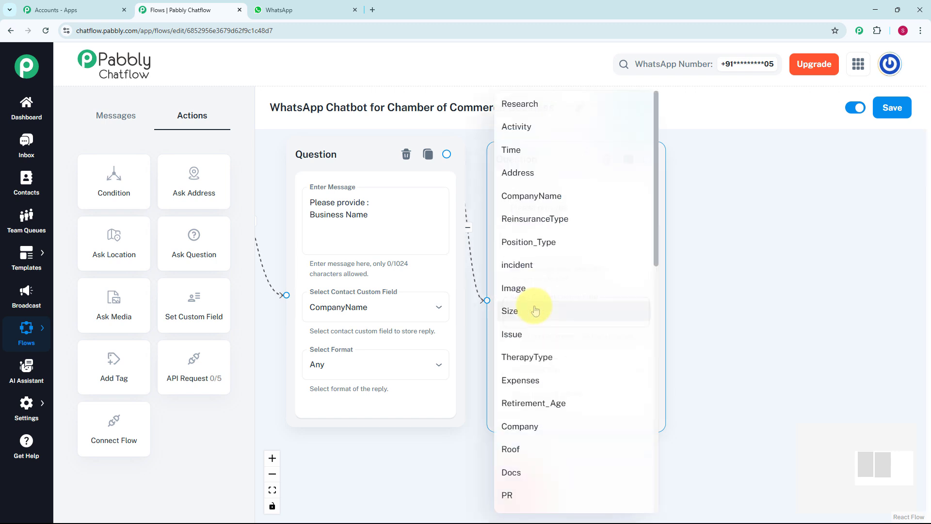
scroll(537, 301, down, 3)
scroll(537, 301, down, 6)
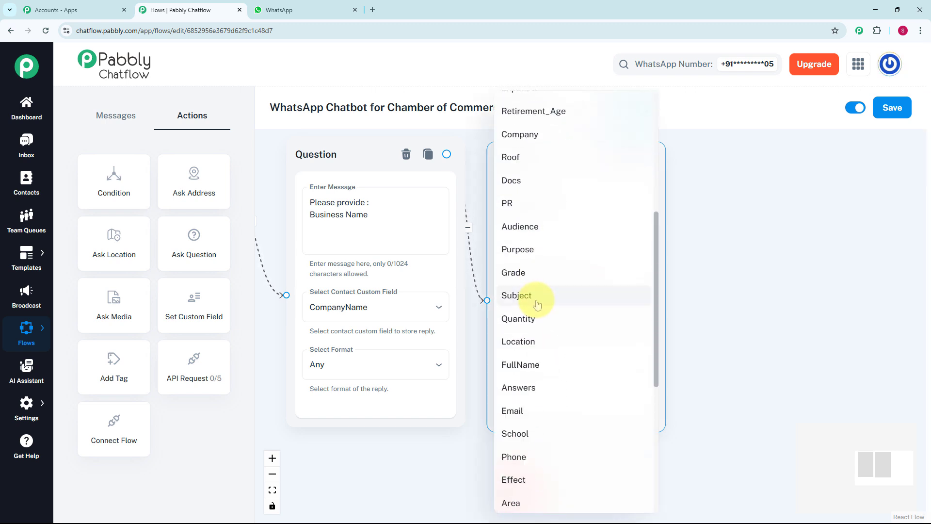
click(512, 266)
click(547, 368)
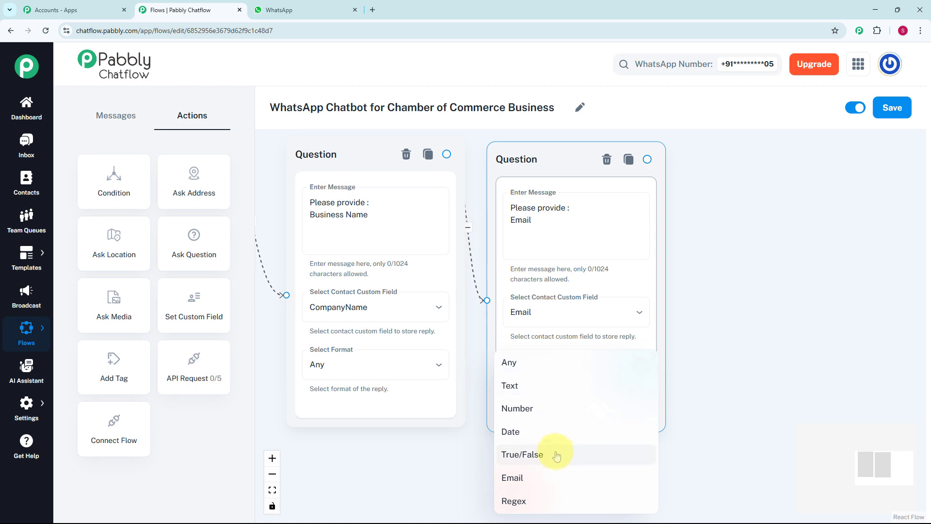
click(548, 473)
Step: Connect the email question to a new message node reading "📩 Thank you User . We will Contact you soon."
scroll(619, 371, down, 5)
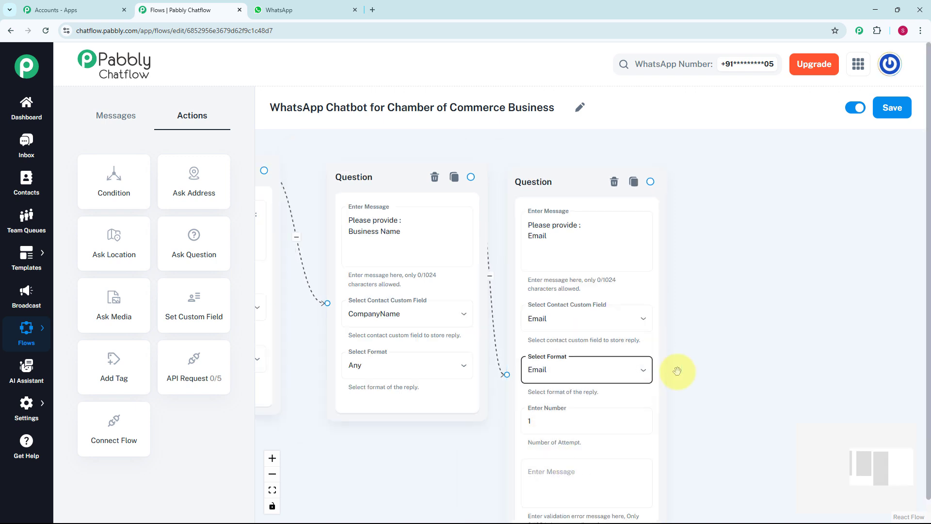
drag(676, 370, 639, 303)
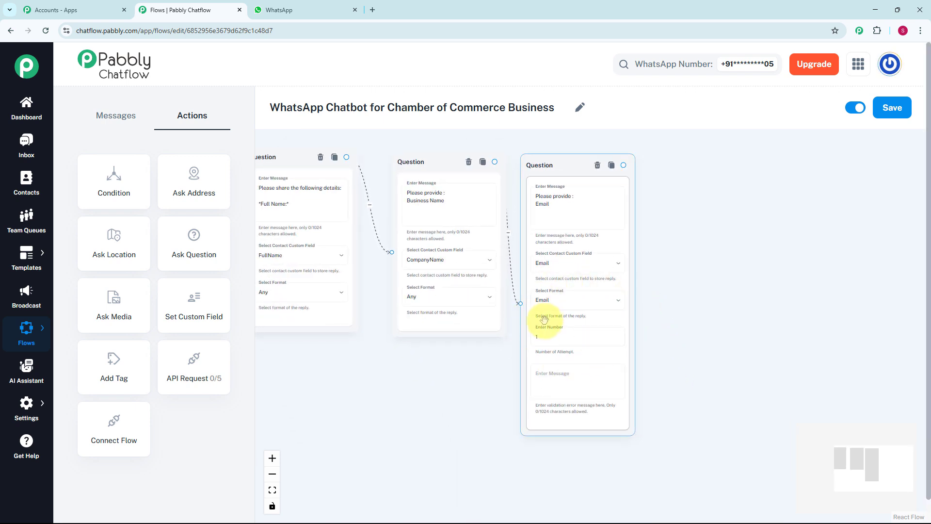
click(573, 336)
scroll(574, 331, up, 1)
scroll(573, 330, up, 1)
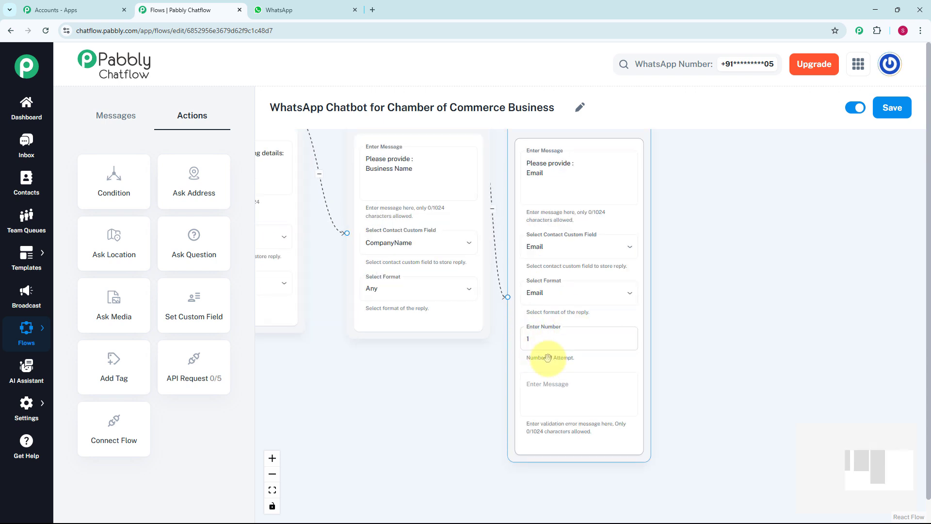
click(684, 344)
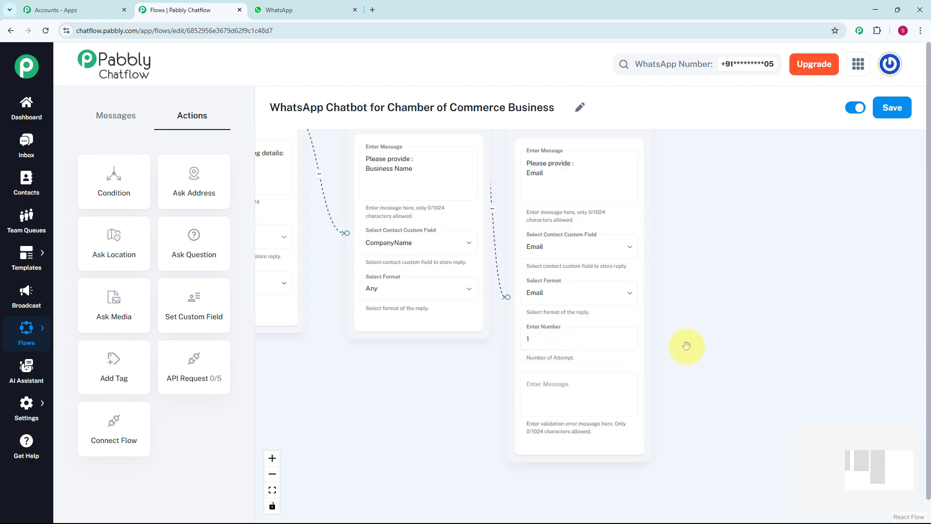
drag(687, 345, 681, 391)
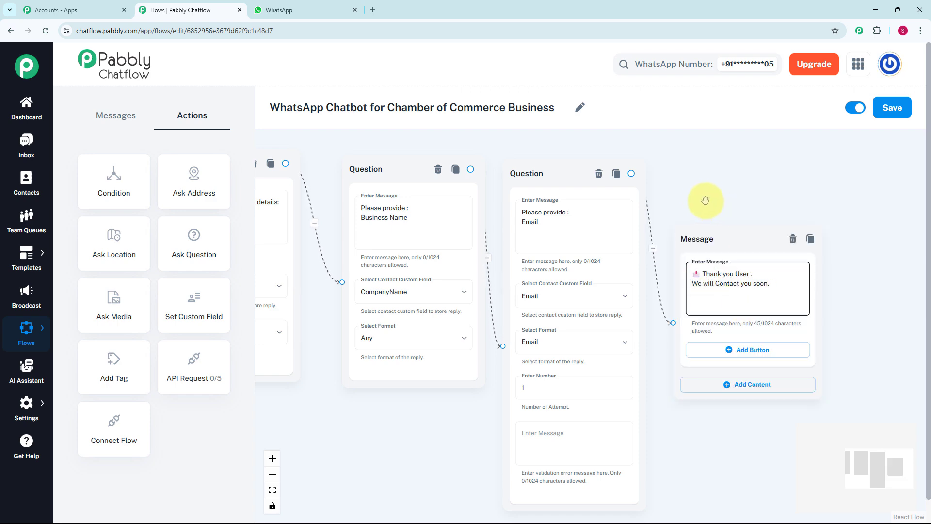
Step: Connect the welcome message's Browse Events button to a new Text + Button message node below the full name question
scroll(704, 202, down, 4)
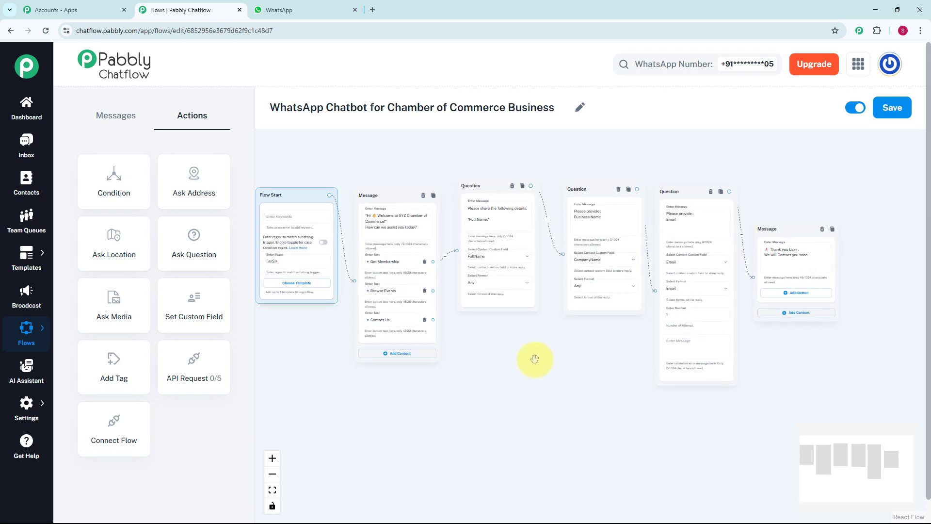
scroll(515, 352, up, 3)
drag(471, 347, 491, 378)
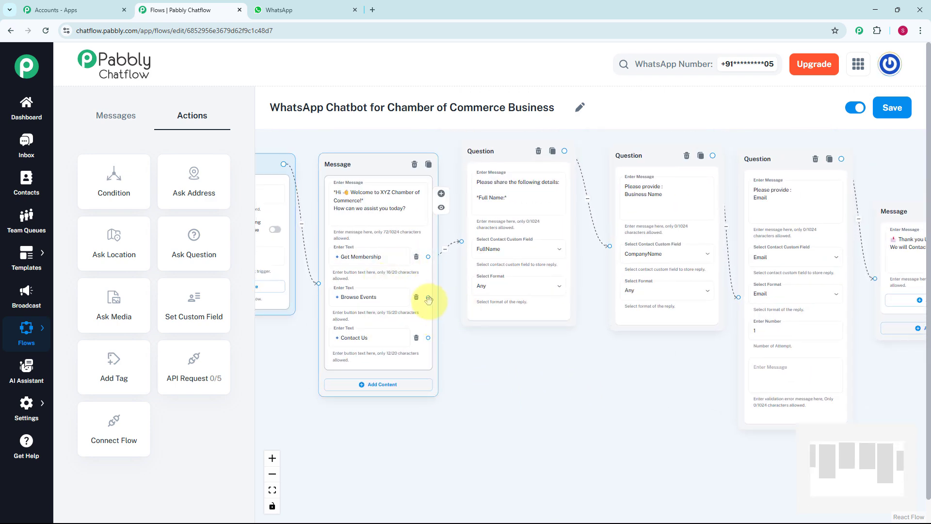
scroll(429, 300, up, 1)
click(418, 405)
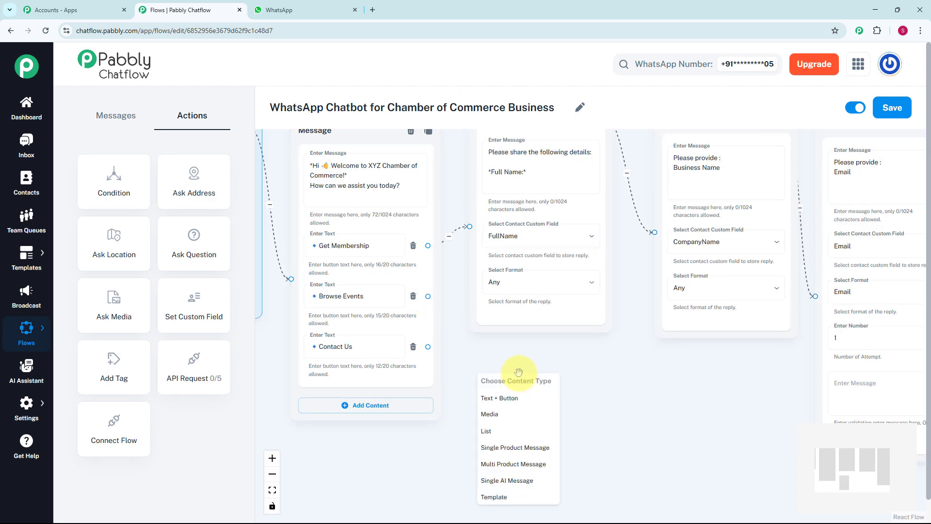
click(514, 399)
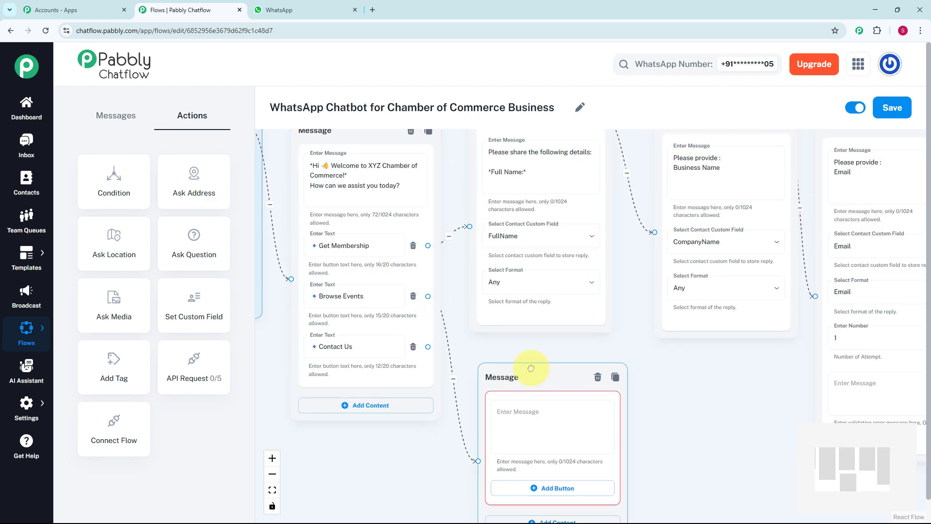
Step: Fill the Browse Events message with the upcoming events: Business Networking Night – June 20, Small Business Workshop – June 25, Women Entrepreneurs Meetup – July 3
scroll(538, 411, down, 2)
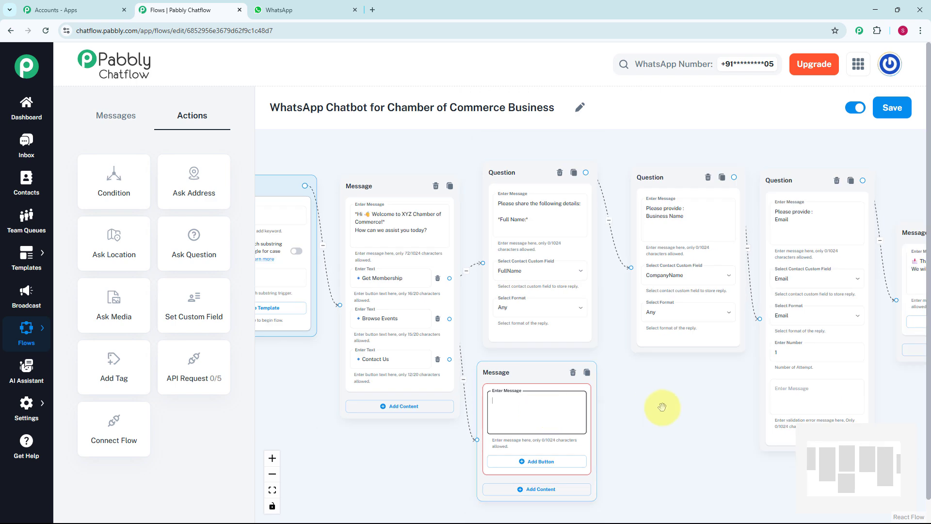
drag(659, 406, 636, 342)
scroll(501, 344, up, 2)
click(501, 344)
key(ctrl+v)
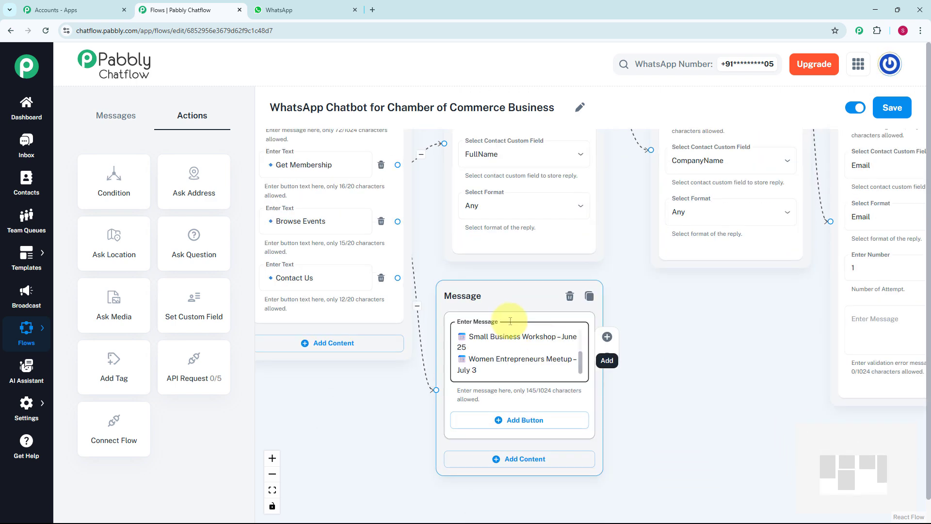
scroll(522, 300, up, 1)
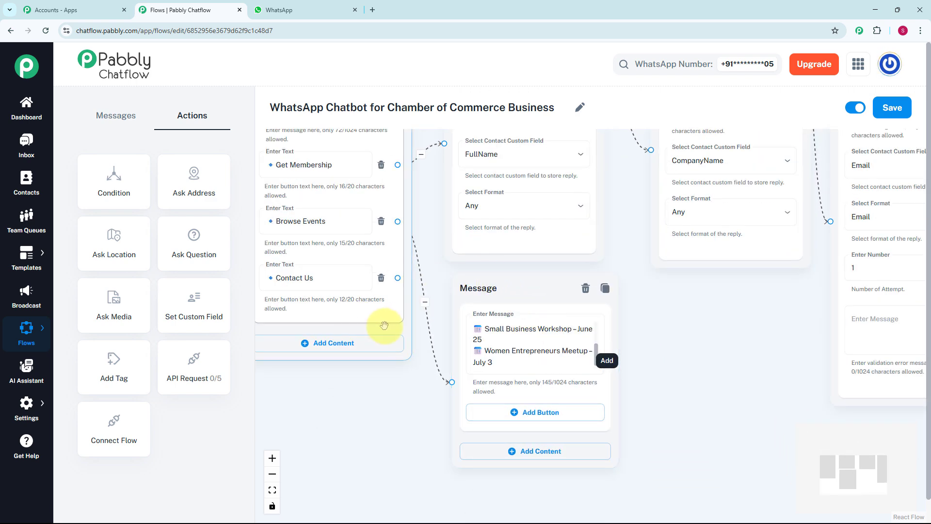
Step: Connect the welcome message's Contact Us button to a new Text + Button message node below the events message
click(356, 277)
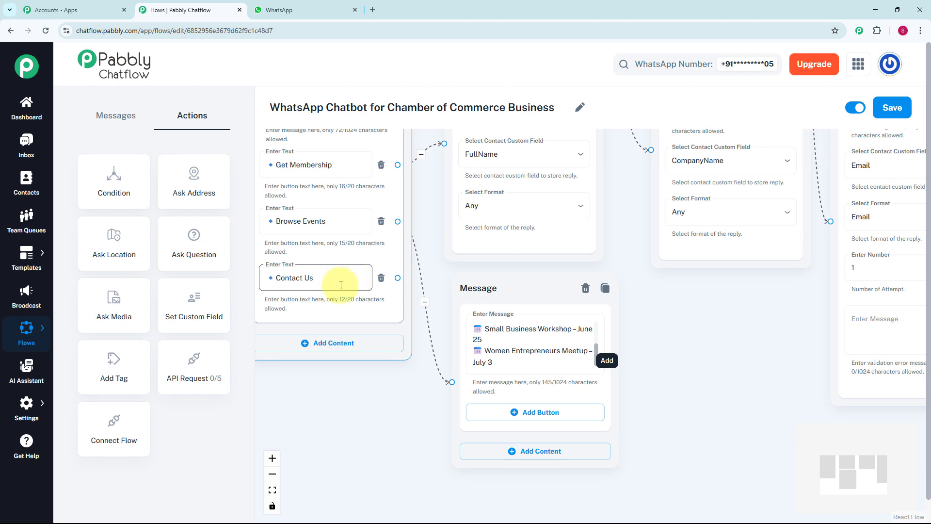
click(400, 278)
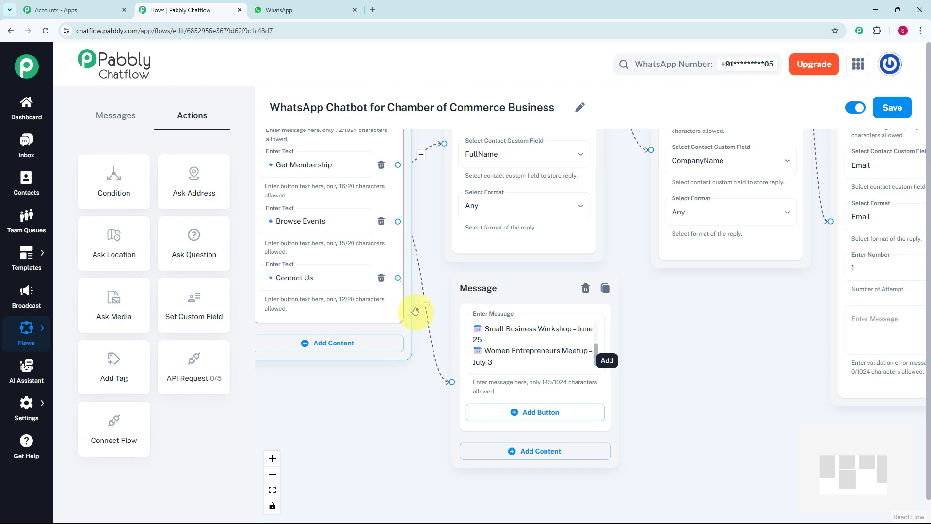
drag(415, 311, 513, 455)
click(427, 474)
scroll(626, 394, down, 2)
drag(671, 425, 575, 324)
scroll(510, 339, up, 2)
Step: Fill the Contact Us message with the chamber's phone number, email and street address, one labelled line each
click(455, 373)
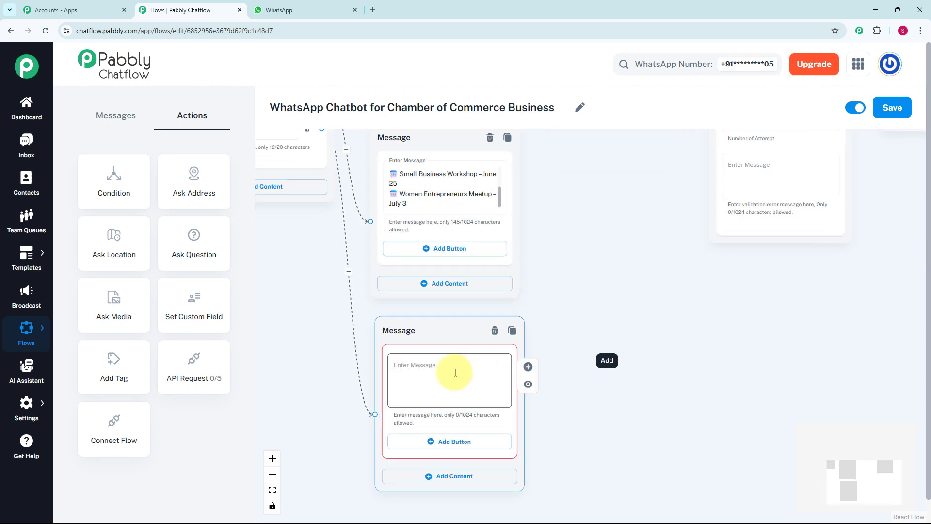
key(ctrl+v)
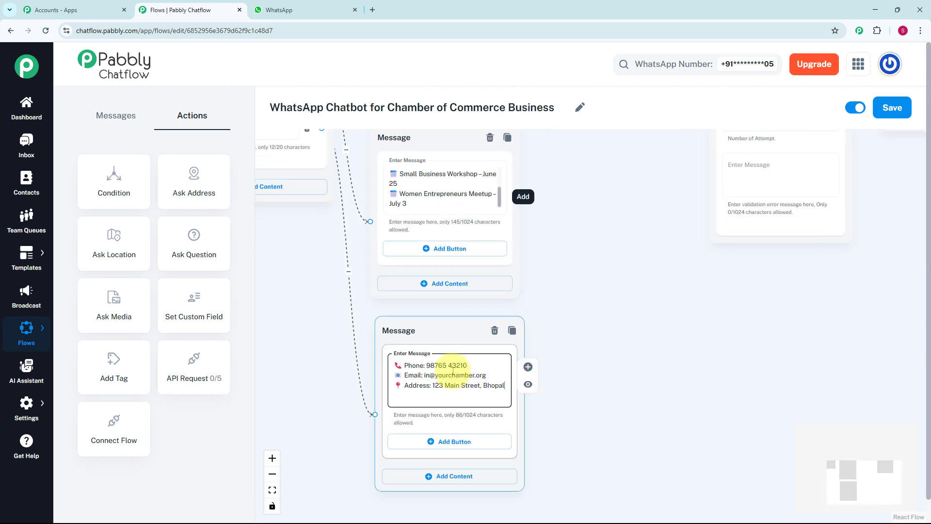
scroll(426, 371, up, 1)
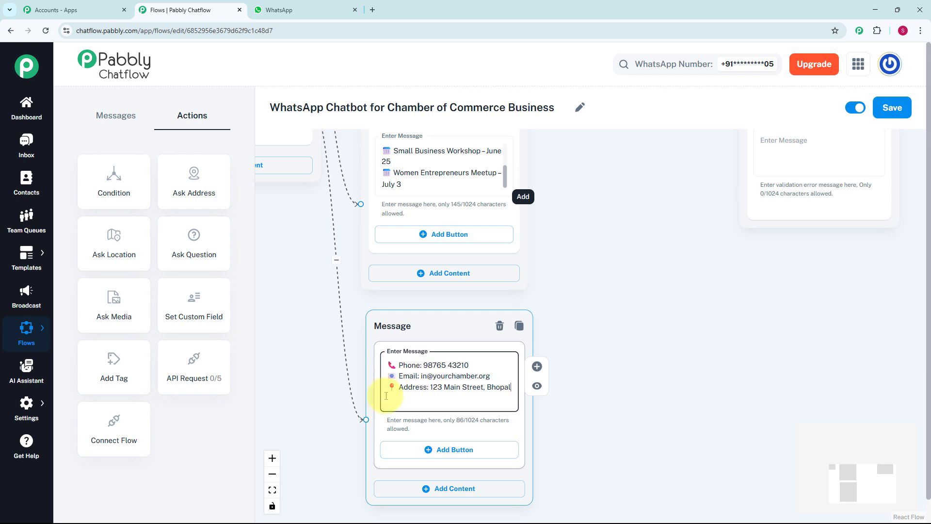
Step: Bring the whole chatbot flow into view and save it
scroll(612, 297, down, 5)
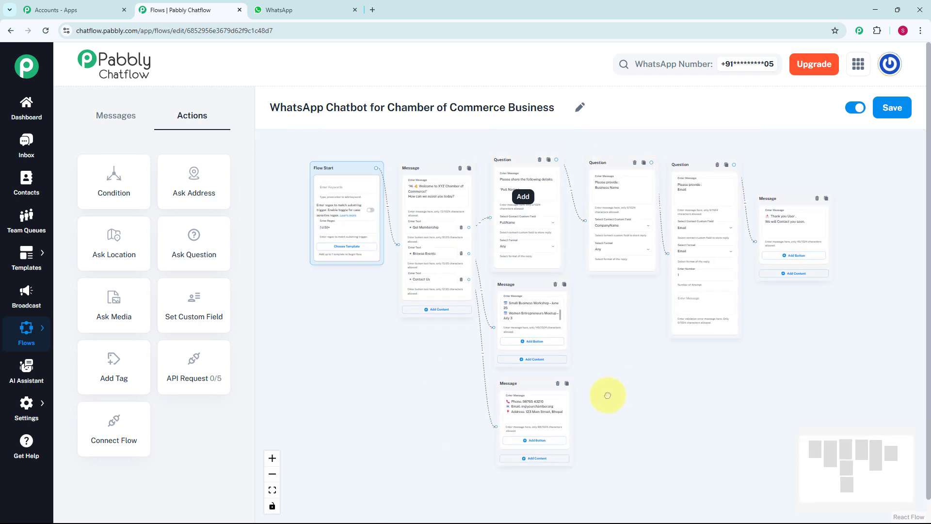
scroll(611, 402, up, 1)
drag(612, 403, 638, 388)
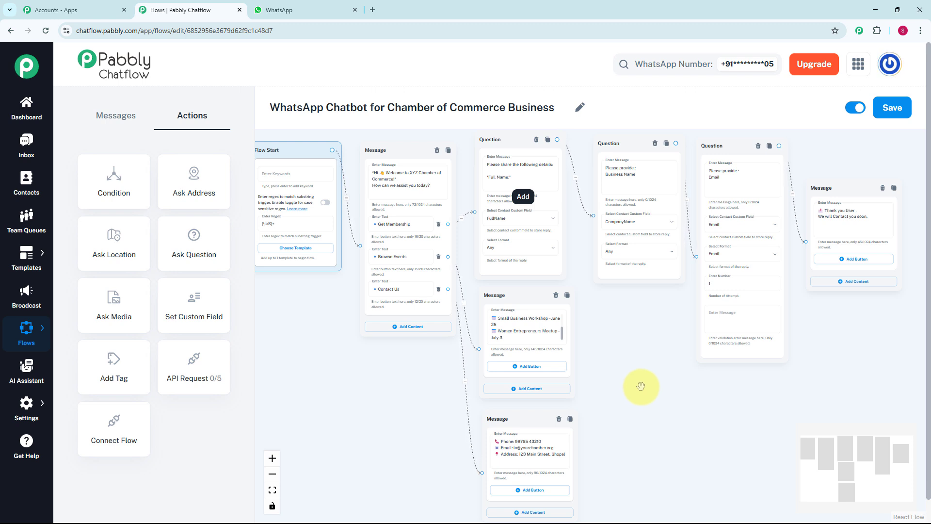
click(895, 116)
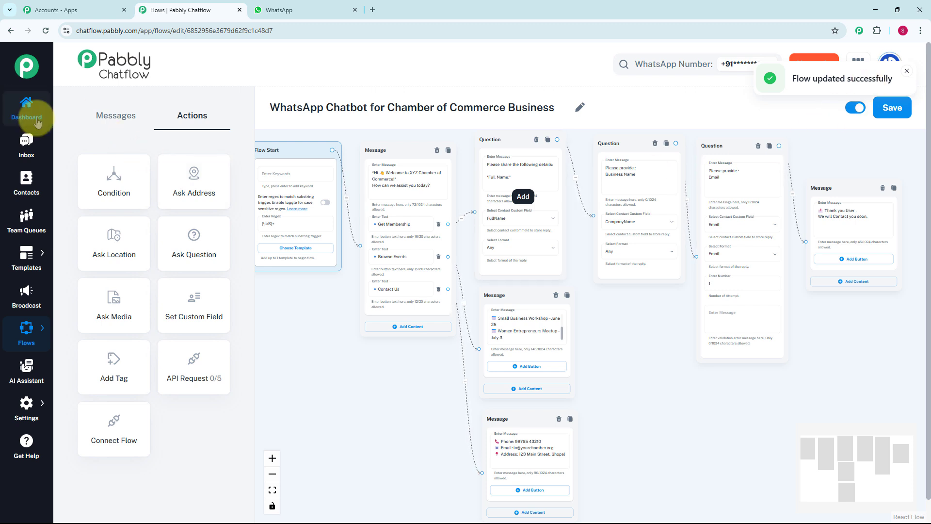
Step: Open the most recent inbox conversation and review the chatbot's exchange from the welcome message through the membership questions to the events reply
click(26, 144)
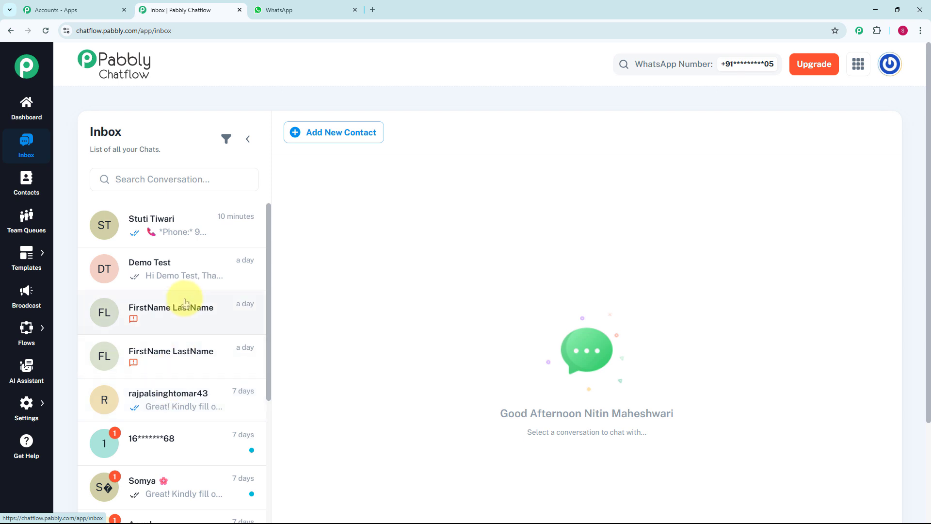
click(182, 241)
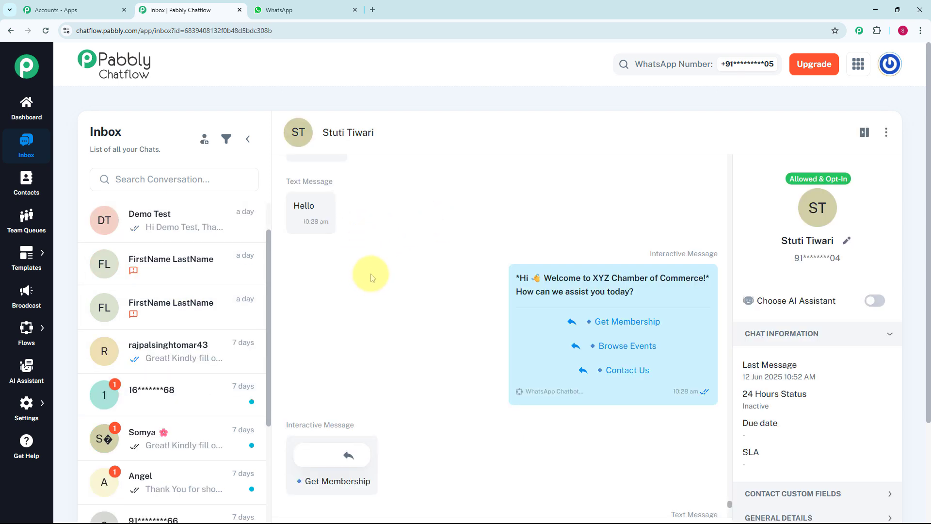
scroll(362, 271, down, 1)
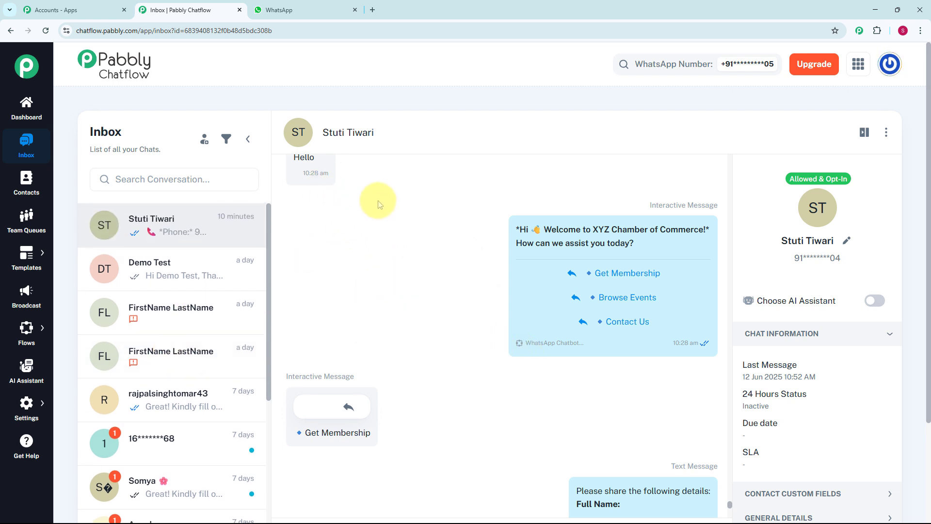
mouse_move(601, 251)
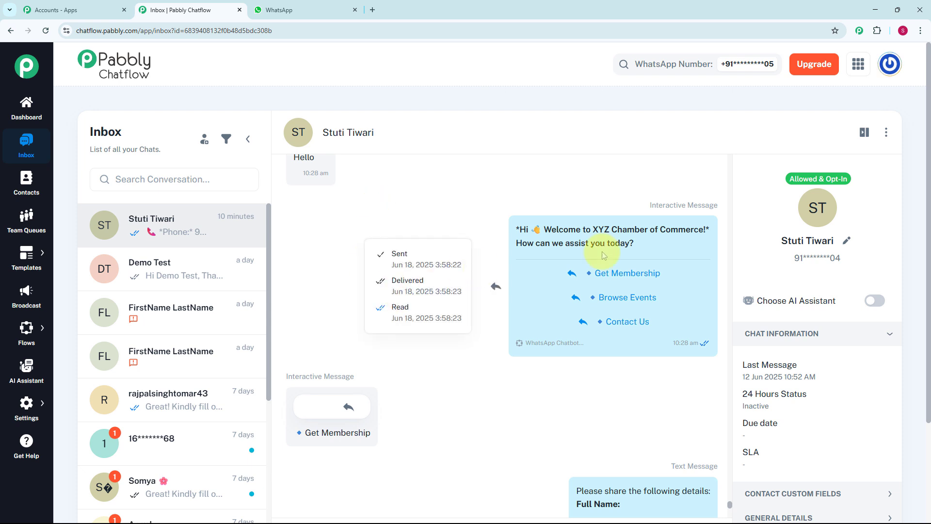
scroll(403, 383, down, 3)
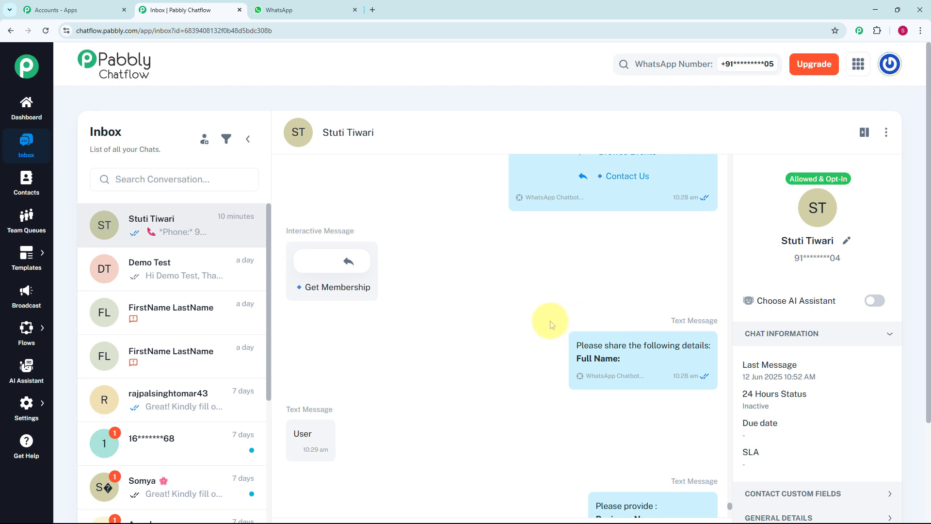
scroll(546, 322, down, 3)
scroll(542, 324, down, 2)
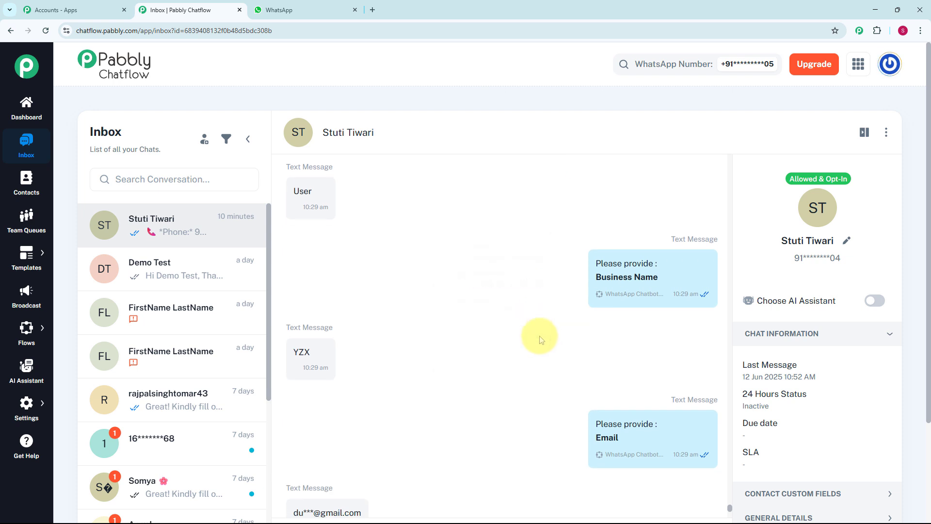
scroll(535, 338, down, 3)
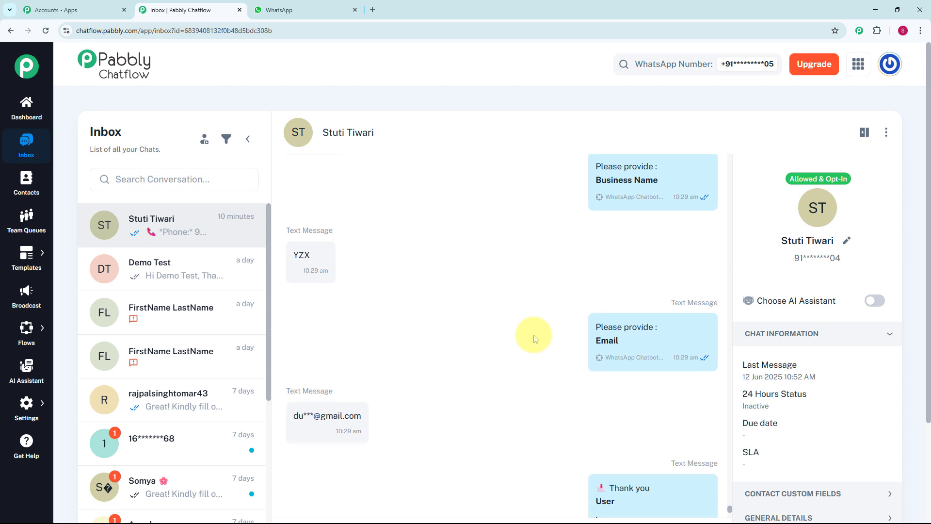
scroll(533, 338, down, 3)
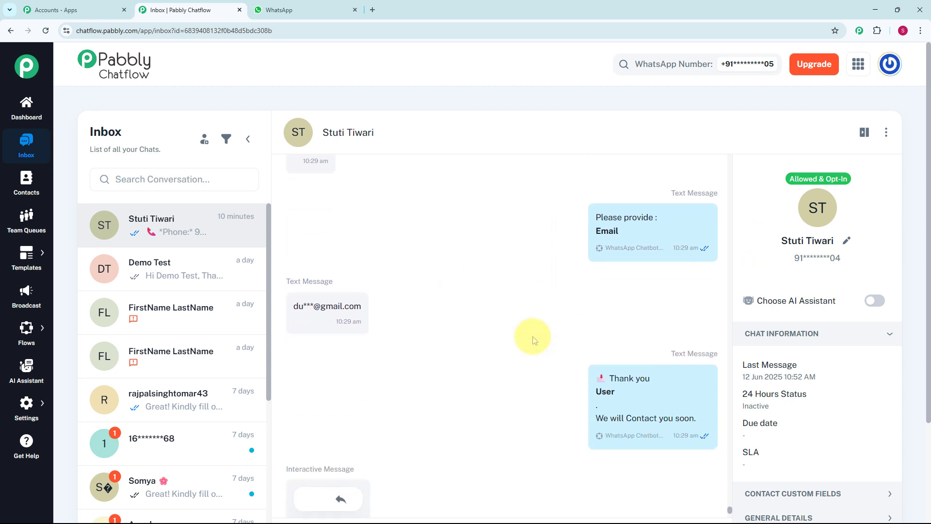
scroll(533, 338, down, 5)
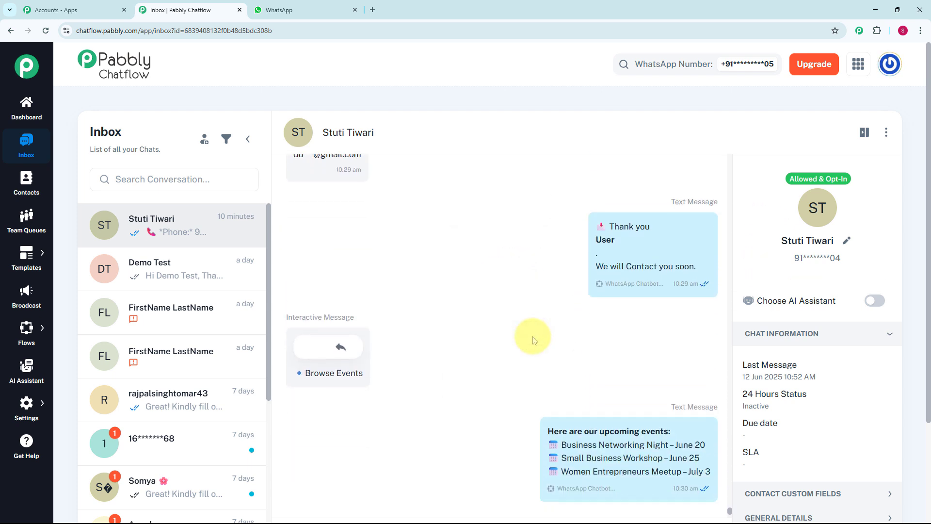